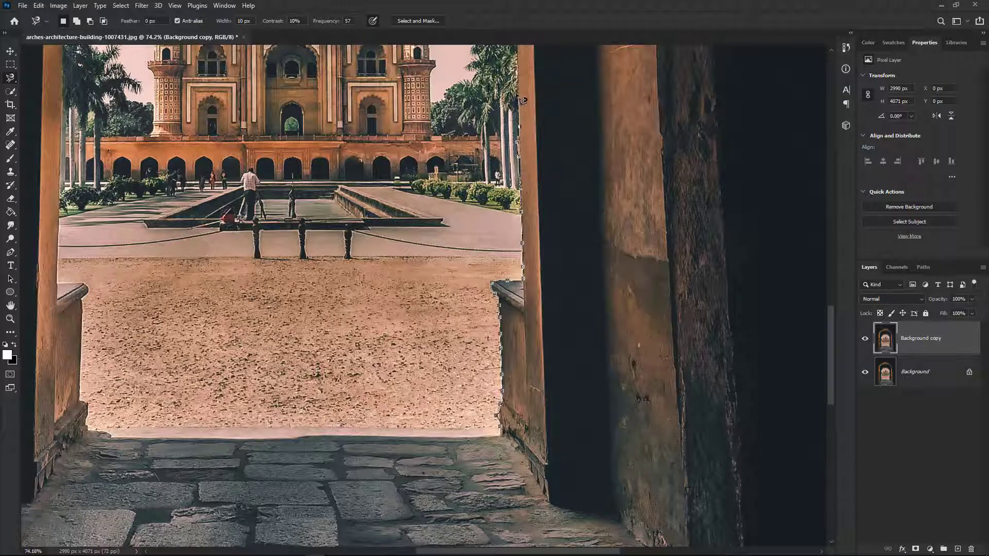
- Trace the inner arch opening with the Magnetic Lasso along its edges and the sandy ground line, closing it into a selection
{"action": "left_click_drag", "start_coordinate": [520, 98], "coordinate": [556, 304]}
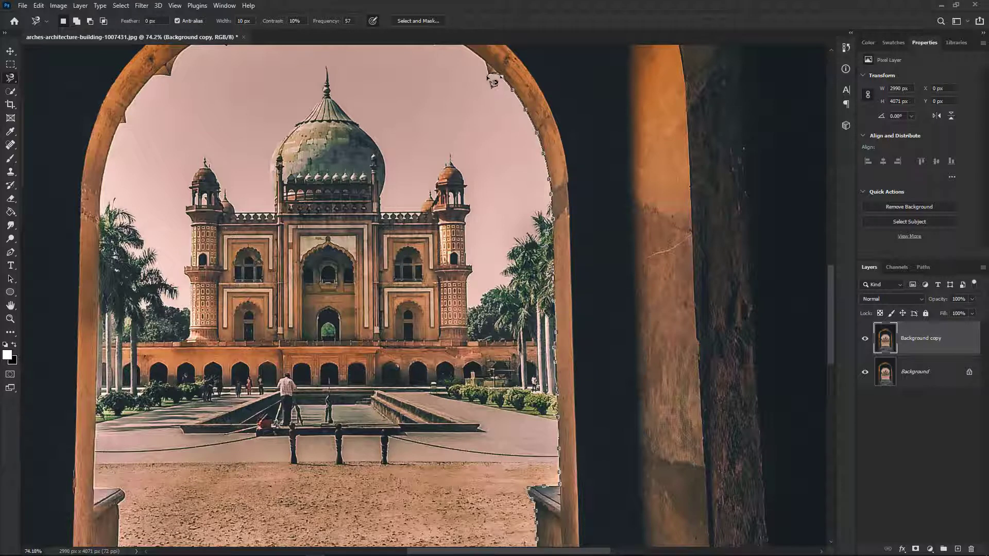
{"action": "left_click_drag", "start_coordinate": [476, 62], "coordinate": [533, 175]}
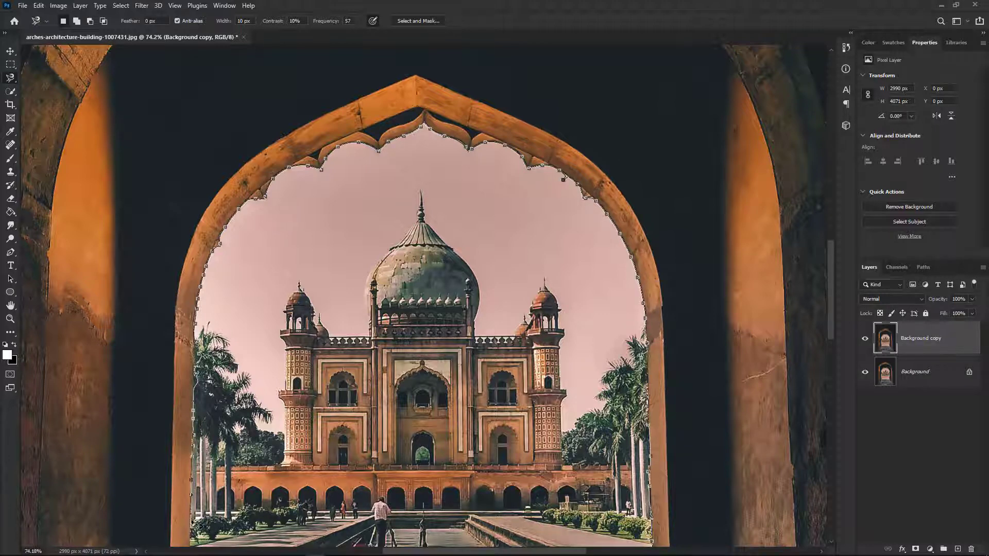
{"action": "left_click_drag", "start_coordinate": [190, 545], "coordinate": [216, 359]}
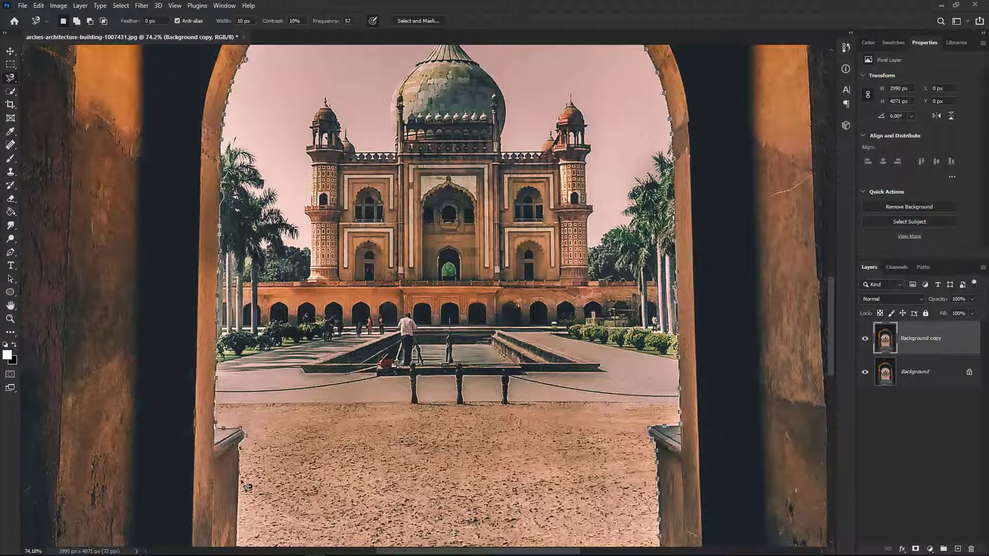
{"action": "left_click_drag", "start_coordinate": [247, 544], "coordinate": [273, 450]}
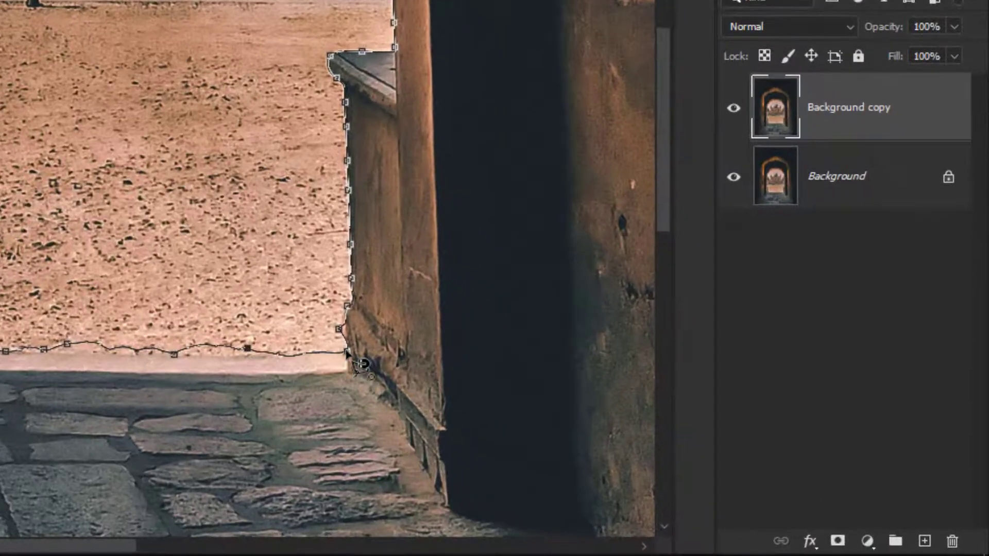
{"action": "left_click", "coordinate": [677, 458]}
{"action": "scroll", "coordinate": [563, 409], "scroll_direction": "down", "scroll_amount": 3}
{"action": "scroll", "coordinate": [115, 258], "scroll_direction": "down", "scroll_amount": 2}
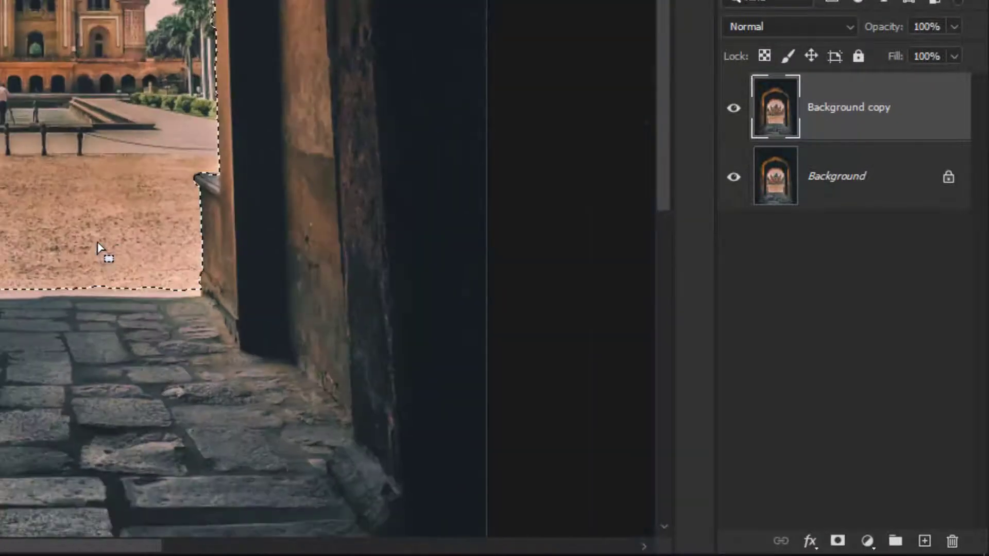
- Mask the arch opening out of the Background copy layer with an inverted layer mask and hide the Background layer
{"action": "left_click", "coordinate": [837, 541]}
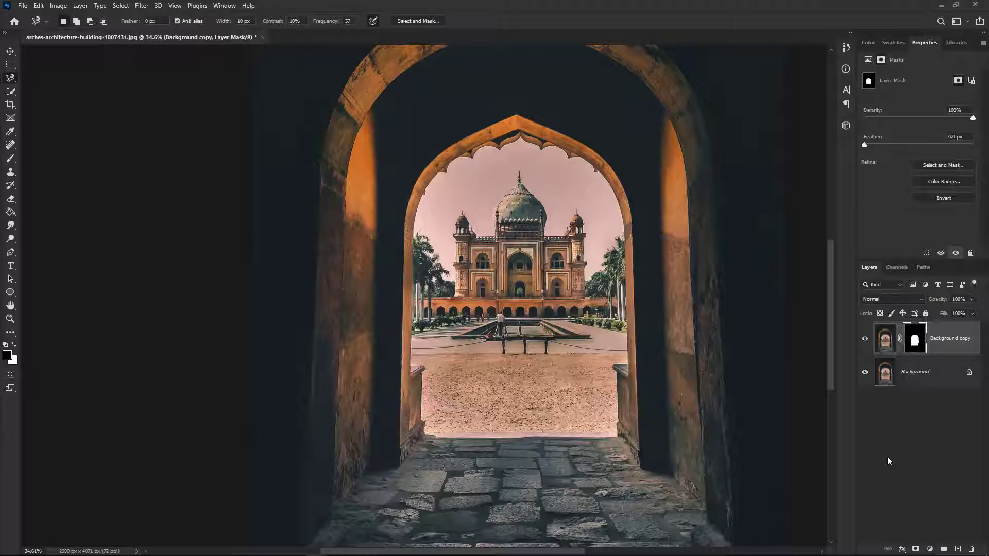
{"action": "left_click", "coordinate": [865, 372]}
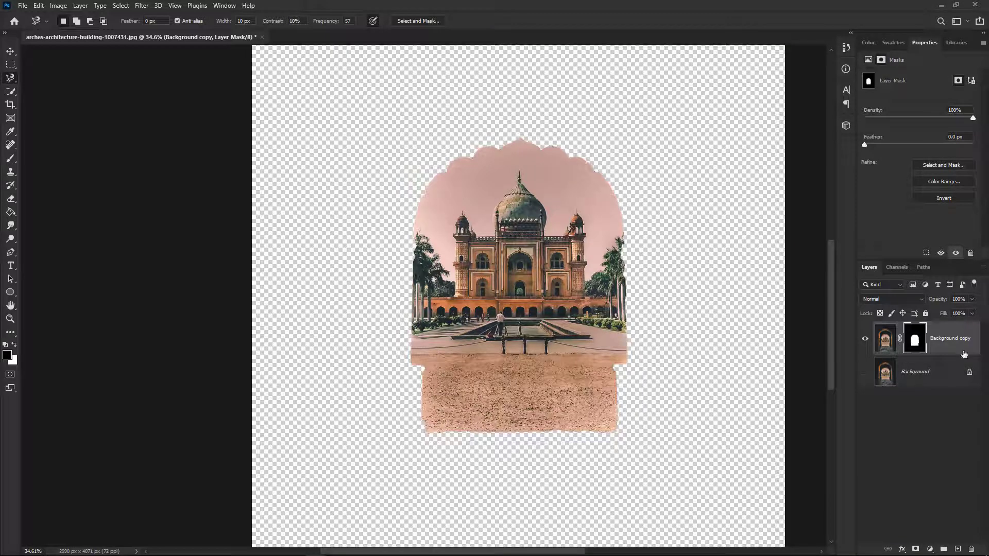
{"action": "key", "text": "ctrl+i"}
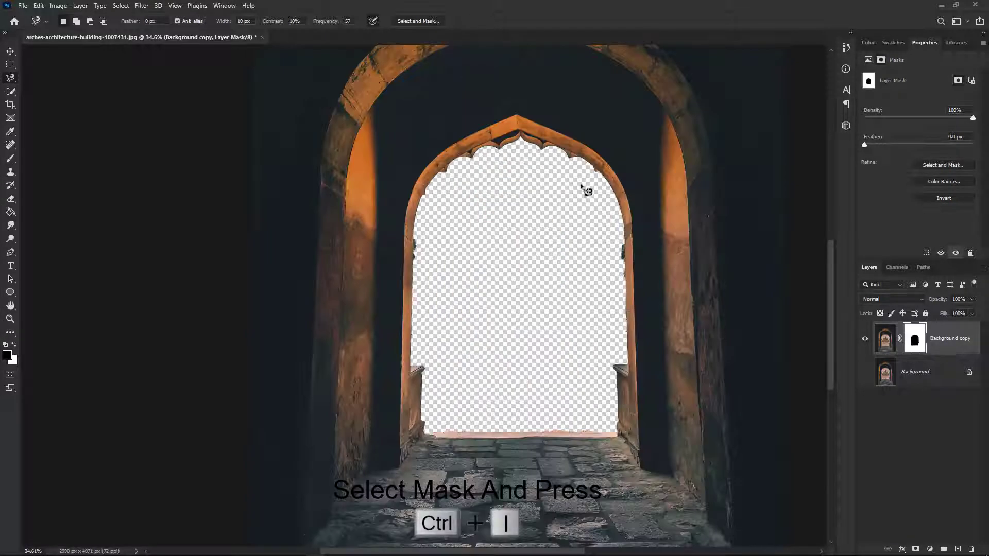
- Choose the Brush tool with black (000000) as the foreground colour for painting on the layer mask
{"action": "scroll", "coordinate": [592, 217], "scroll_direction": "up", "scroll_amount": 2}
{"action": "left_click", "coordinate": [10, 161]}
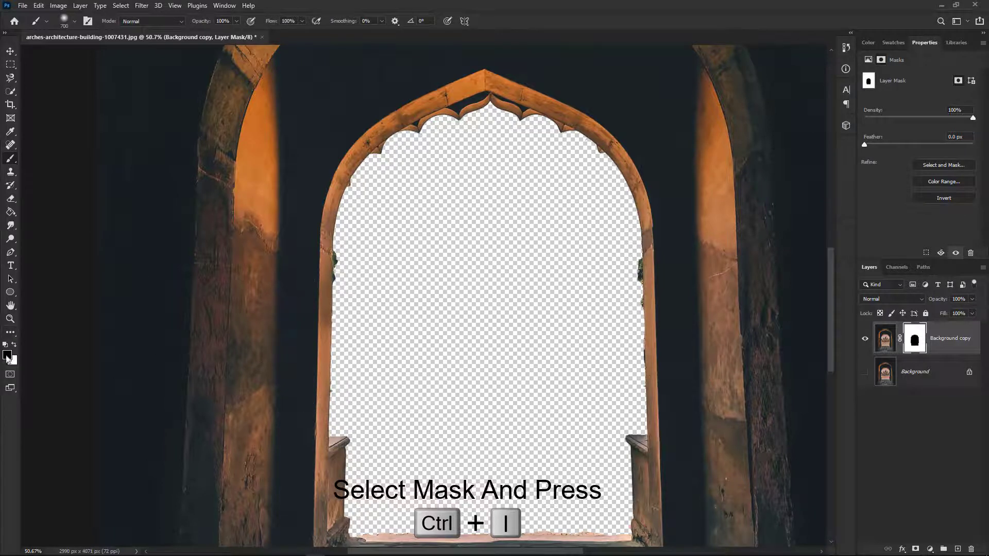
{"action": "left_click", "coordinate": [8, 356]}
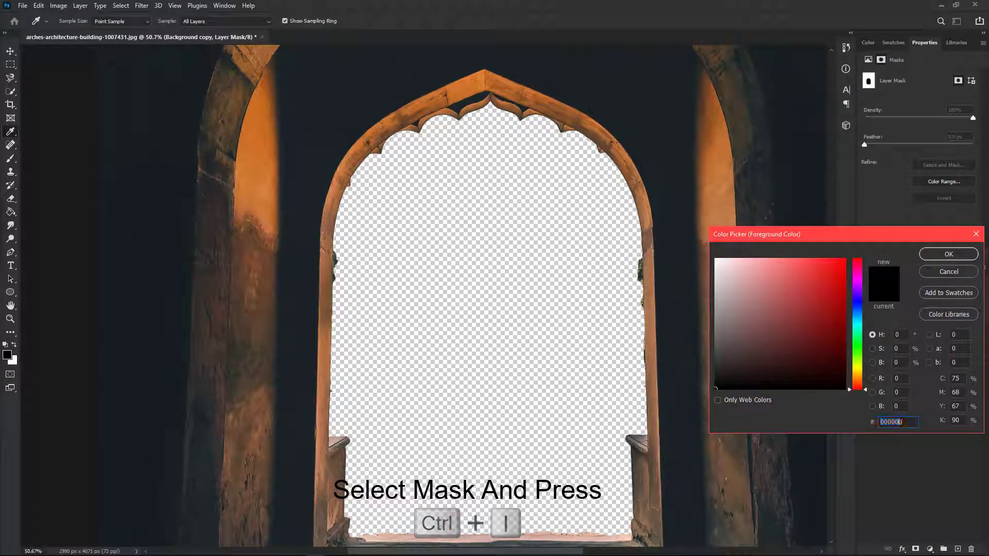
{"action": "left_click", "coordinate": [949, 254]}
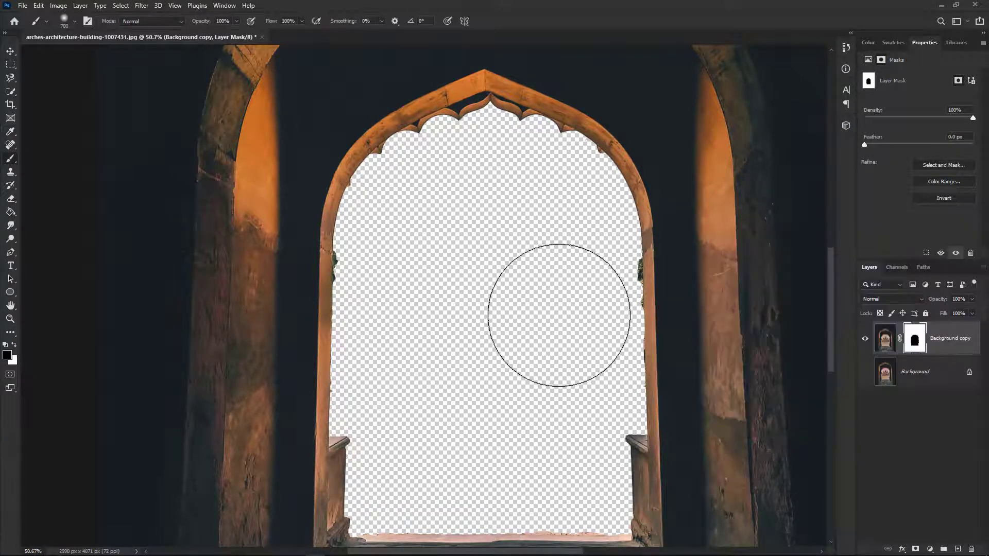
- Shrink the brush and paint out the upper foliage remnants along the inner edge of the arch's right pillar
{"action": "key", "text": "bracketleft"}
{"action": "key", "text": "bracketleft"}
{"action": "key", "text": "bracketleft"}
{"action": "key", "text": "bracketleft"}
{"action": "key", "text": "bracketleft"}
{"action": "key", "text": "bracketleft"}
{"action": "scroll", "coordinate": [650, 273], "scroll_direction": "up", "scroll_amount": 5}
{"action": "key", "text": "bracketleft"}
{"action": "key", "text": "bracketleft"}
{"action": "key", "text": "bracketleft"}
{"action": "key", "text": "bracketleft"}
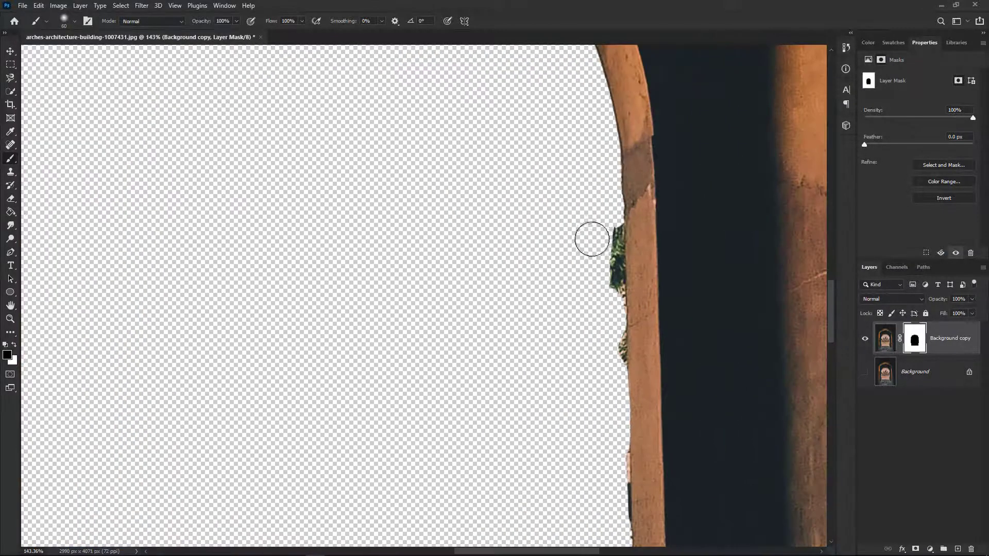
{"action": "scroll", "coordinate": [597, 232], "scroll_direction": "up", "scroll_amount": 1}
{"action": "key", "text": "bracketleft"}
{"action": "key", "text": "bracketleft"}
{"action": "key", "text": "bracketleft"}
{"action": "key", "text": "bracketleft"}
{"action": "key", "text": "bracketleft"}
{"action": "mouse_move", "coordinate": [613, 225]}
{"action": "left_mouse_down"}
{"action": "mouse_move", "coordinate": [623, 227]}
{"action": "mouse_move", "coordinate": [618, 316]}
{"action": "left_mouse_up"}
{"action": "scroll", "coordinate": [618, 316], "scroll_direction": "up", "scroll_amount": 4}
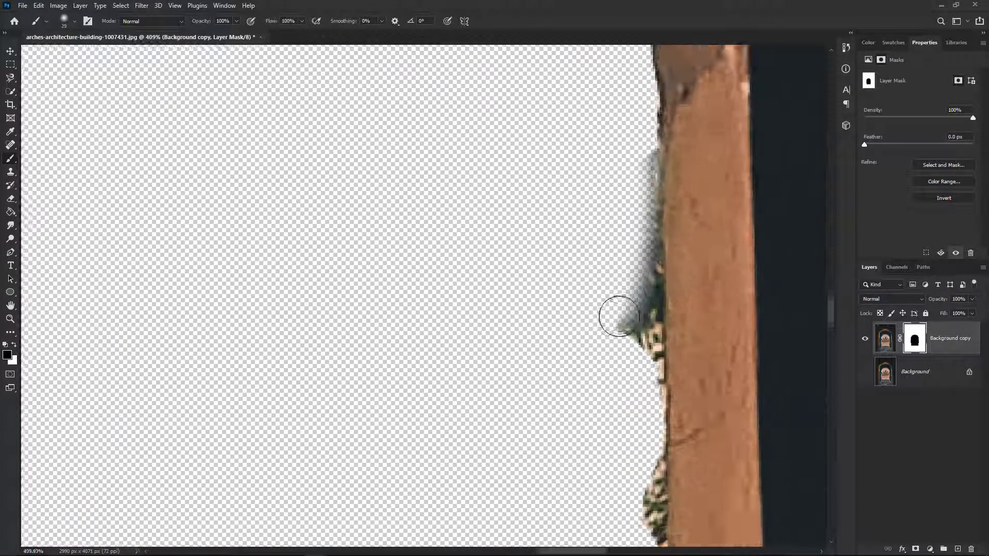
{"action": "key", "text": "bracketleft"}
{"action": "key", "text": "bracketleft"}
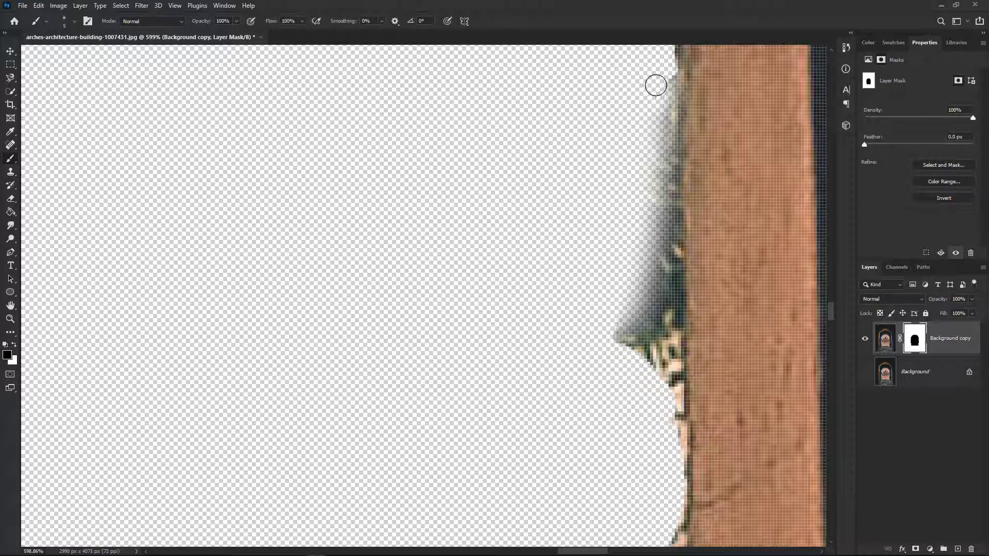
{"action": "mouse_move", "coordinate": [655, 85]}
{"action": "left_mouse_down"}
{"action": "mouse_move", "coordinate": [659, 226]}
{"action": "mouse_move", "coordinate": [641, 340]}
{"action": "mouse_move", "coordinate": [646, 222]}
{"action": "mouse_move", "coordinate": [661, 228]}
{"action": "mouse_move", "coordinate": [669, 399]}
{"action": "mouse_move", "coordinate": [669, 111]}
{"action": "mouse_move", "coordinate": [665, 314]}
{"action": "mouse_move", "coordinate": [675, 484]}
{"action": "mouse_move", "coordinate": [671, 193]}
{"action": "mouse_move", "coordinate": [646, 106]}
{"action": "left_mouse_up"}
{"action": "mouse_move", "coordinate": [662, 48]}
{"action": "left_mouse_down"}
{"action": "mouse_move", "coordinate": [674, 216]}
{"action": "mouse_move", "coordinate": [643, 299]}
{"action": "mouse_move", "coordinate": [614, 230]}
{"action": "left_mouse_up"}
{"action": "scroll", "coordinate": [603, 441], "scroll_direction": "down", "scroll_amount": 3}
{"action": "scroll", "coordinate": [604, 441], "scroll_direction": "up", "scroll_amount": 5}
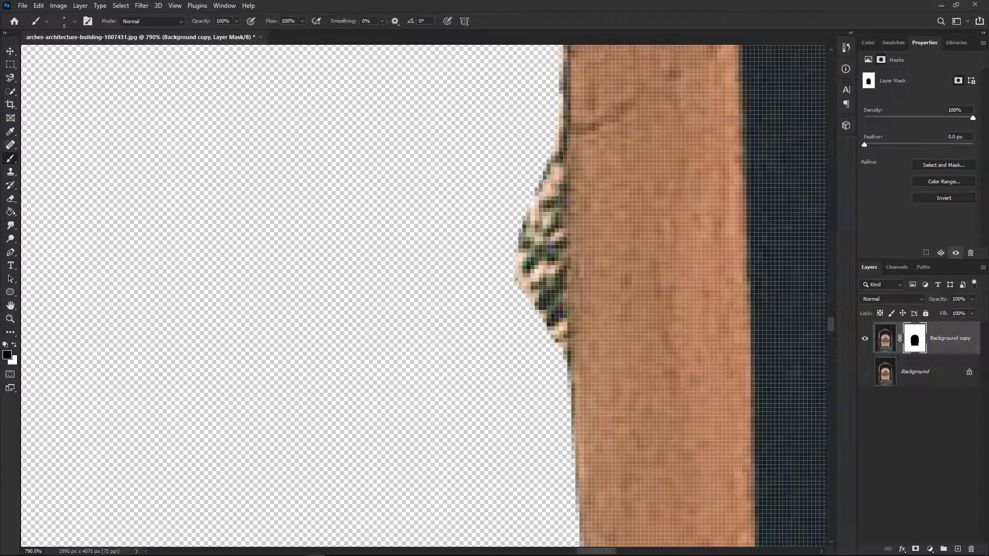
- Paint out the second, lower clump of foliage on the right pillar's inner edge in the mask
{"action": "mouse_move", "coordinate": [541, 93]}
{"action": "left_mouse_down"}
{"action": "mouse_move", "coordinate": [515, 300]}
{"action": "mouse_move", "coordinate": [515, 253]}
{"action": "mouse_move", "coordinate": [549, 143]}
{"action": "mouse_move", "coordinate": [550, 65]}
{"action": "mouse_move", "coordinate": [542, 468]}
{"action": "mouse_move", "coordinate": [568, 327]}
{"action": "mouse_move", "coordinate": [556, 51]}
{"action": "mouse_move", "coordinate": [526, 287]}
{"action": "left_mouse_up"}
{"action": "mouse_move", "coordinate": [552, 479]}
{"action": "left_mouse_down"}
{"action": "mouse_move", "coordinate": [564, 522]}
{"action": "mouse_move", "coordinate": [502, 294]}
{"action": "left_mouse_up"}
{"action": "left_click_drag", "start_coordinate": [493, 463], "coordinate": [457, 40]}
{"action": "scroll", "coordinate": [516, 218], "scroll_direction": "down", "scroll_amount": 5}
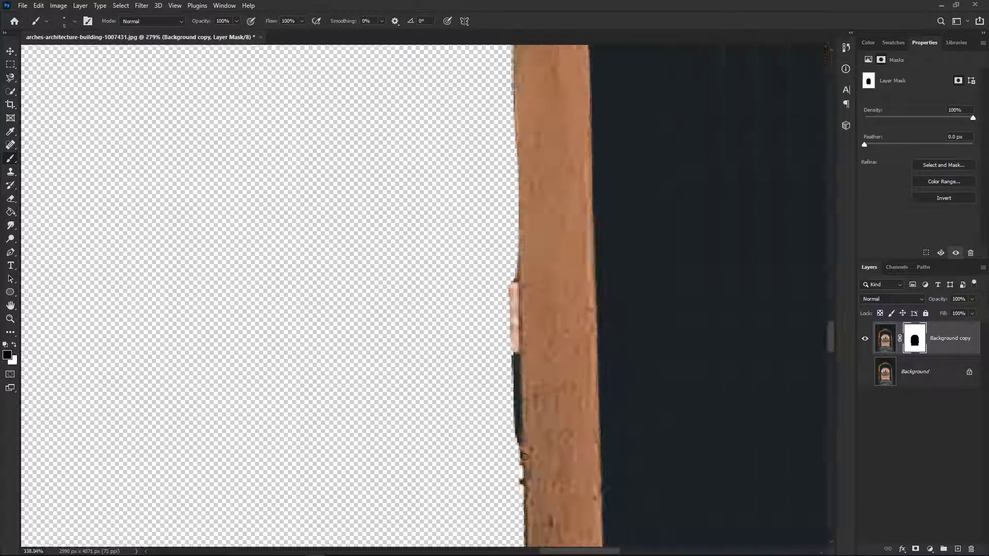
- Mask out the pale and dark leftover strips lower down the right pillar, following its straight inner edge
{"action": "scroll", "coordinate": [495, 155], "scroll_direction": "up", "scroll_amount": 2}
{"action": "mouse_move", "coordinate": [498, 221]}
{"action": "left_mouse_down"}
{"action": "mouse_move", "coordinate": [498, 480]}
{"action": "mouse_move", "coordinate": [506, 79]}
{"action": "left_mouse_up"}
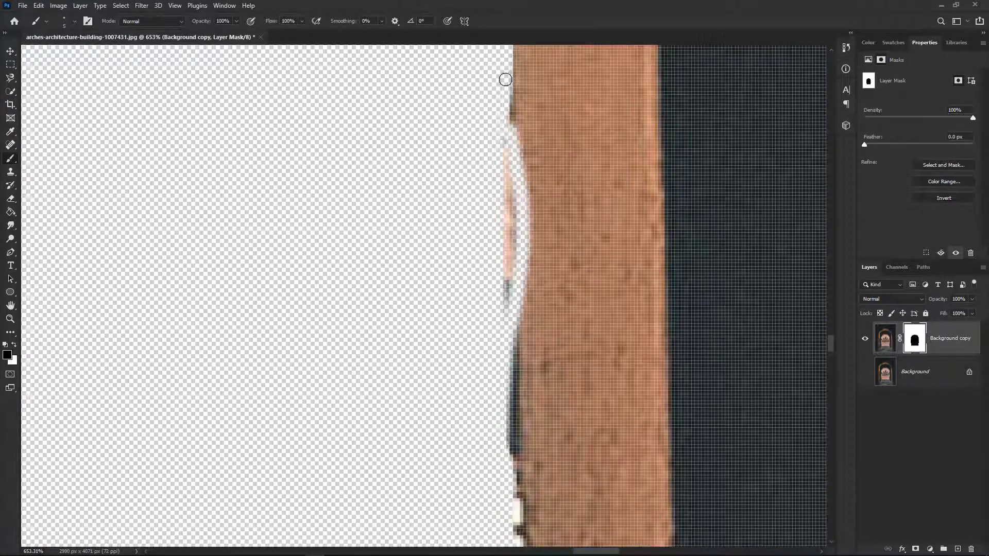
{"action": "mouse_move", "coordinate": [493, 123]}
{"action": "left_mouse_down"}
{"action": "mouse_move", "coordinate": [502, 460]}
{"action": "mouse_move", "coordinate": [496, 110]}
{"action": "mouse_move", "coordinate": [507, 179]}
{"action": "mouse_move", "coordinate": [503, 471]}
{"action": "mouse_move", "coordinate": [502, 401]}
{"action": "mouse_move", "coordinate": [508, 443]}
{"action": "left_mouse_up"}
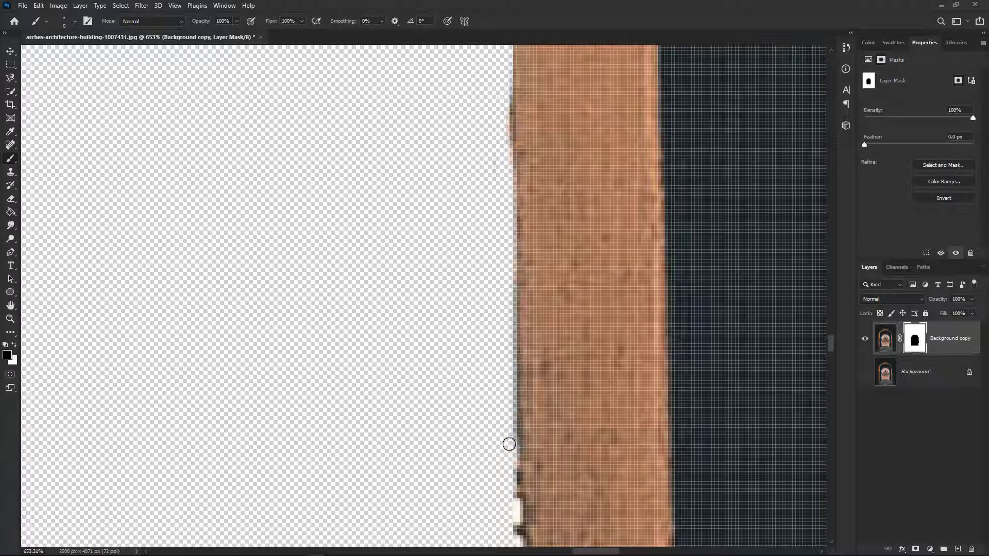
{"action": "left_click_drag", "start_coordinate": [477, 487], "coordinate": [495, 205]}
{"action": "mouse_move", "coordinate": [526, 237]}
{"action": "left_mouse_down"}
{"action": "mouse_move", "coordinate": [521, 290]}
{"action": "mouse_move", "coordinate": [523, 220]}
{"action": "mouse_move", "coordinate": [527, 480]}
{"action": "mouse_move", "coordinate": [537, 414]}
{"action": "mouse_move", "coordinate": [513, 479]}
{"action": "left_mouse_up"}
{"action": "mouse_move", "coordinate": [541, 356]}
{"action": "left_mouse_down"}
{"action": "mouse_move", "coordinate": [533, 169]}
{"action": "mouse_move", "coordinate": [528, 416]}
{"action": "mouse_move", "coordinate": [529, 319]}
{"action": "left_mouse_up"}
{"action": "scroll", "coordinate": [516, 429], "scroll_direction": "down", "scroll_amount": 3}
{"action": "left_click_drag", "start_coordinate": [508, 461], "coordinate": [494, 138]}
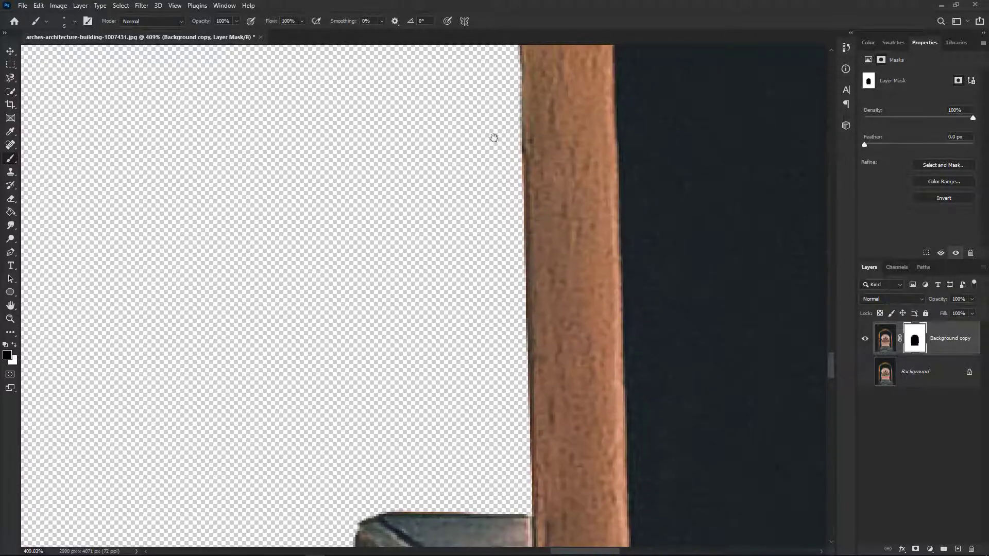
- Paint away the sand-coloured remnant at the base of the right pillar on the layer mask
{"action": "scroll", "coordinate": [495, 304], "scroll_direction": "down", "scroll_amount": 6}
{"action": "left_click_drag", "start_coordinate": [422, 481], "coordinate": [472, 146]}
{"action": "scroll", "coordinate": [523, 245], "scroll_direction": "up", "scroll_amount": 6}
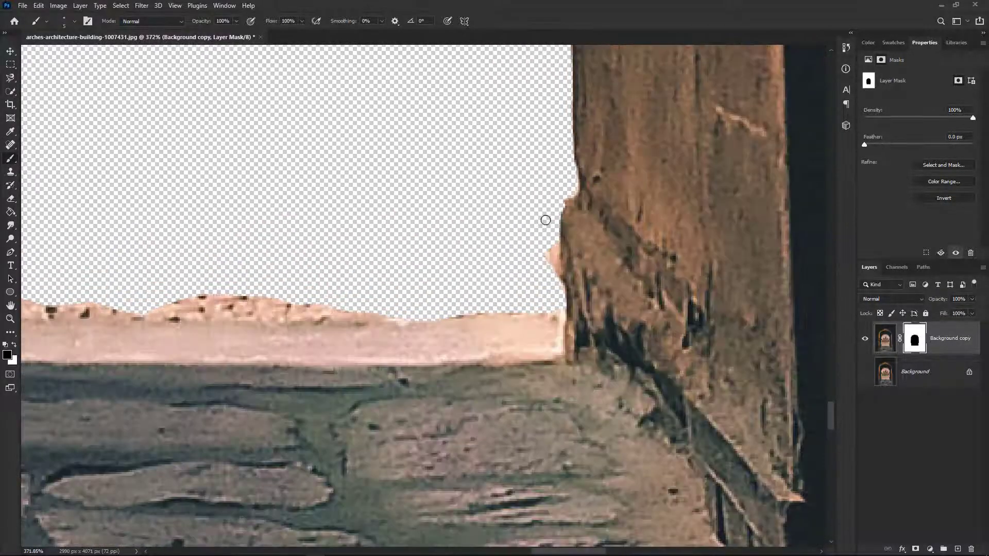
{"action": "scroll", "coordinate": [545, 223], "scroll_direction": "up", "scroll_amount": 6}
{"action": "mouse_move", "coordinate": [556, 262]}
{"action": "left_mouse_down"}
{"action": "mouse_move", "coordinate": [560, 238]}
{"action": "mouse_move", "coordinate": [578, 378]}
{"action": "left_mouse_up"}
{"action": "left_click_drag", "start_coordinate": [428, 326], "coordinate": [429, 321]}
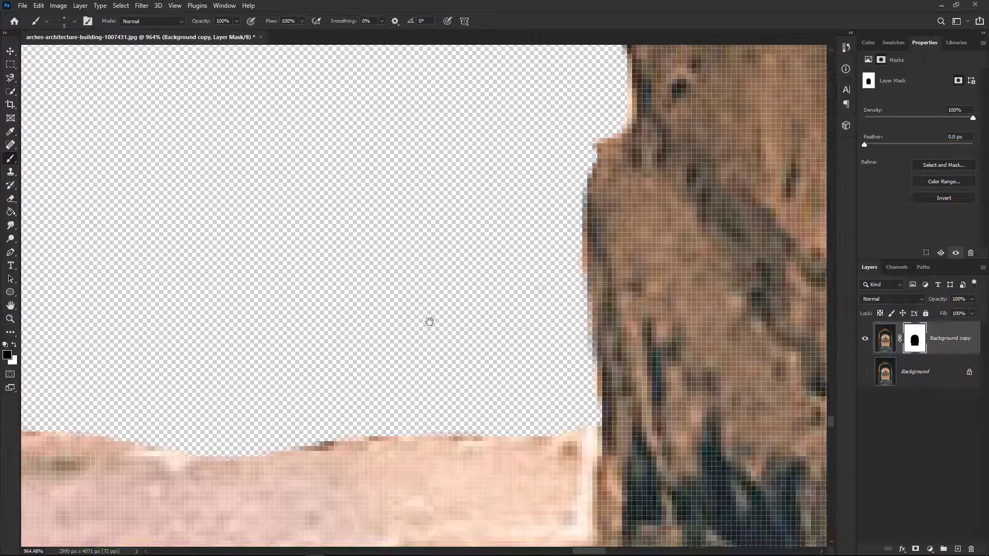
- Mask out the uneven sand above the pale threshold strip, working from the right pillar's base toward the centre
{"action": "scroll", "coordinate": [526, 212], "scroll_direction": "down", "scroll_amount": 12}
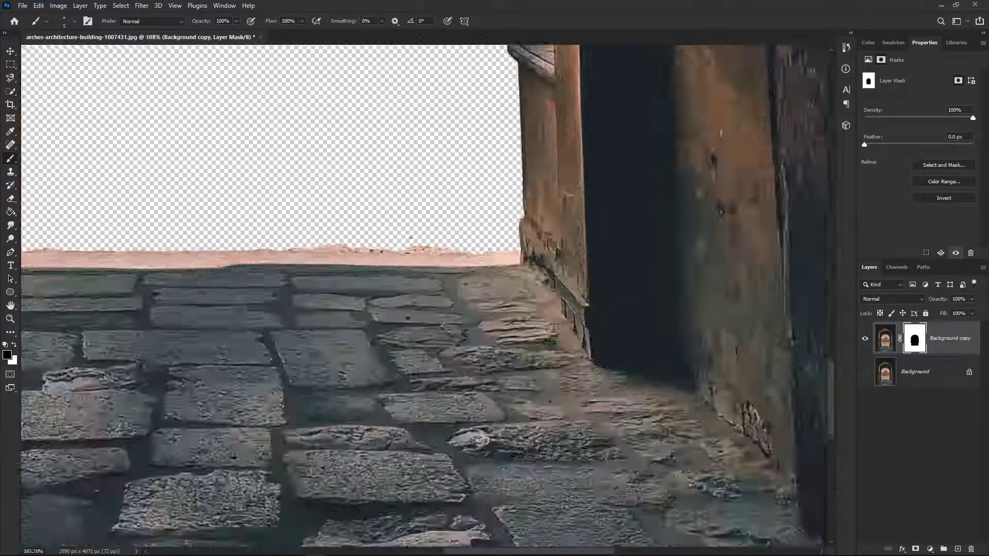
{"action": "scroll", "coordinate": [411, 237], "scroll_direction": "up", "scroll_amount": 9}
{"action": "mouse_move", "coordinate": [702, 264]}
{"action": "left_mouse_down"}
{"action": "mouse_move", "coordinate": [358, 258]}
{"action": "mouse_move", "coordinate": [533, 264]}
{"action": "mouse_move", "coordinate": [430, 268]}
{"action": "mouse_move", "coordinate": [753, 268]}
{"action": "left_mouse_up"}
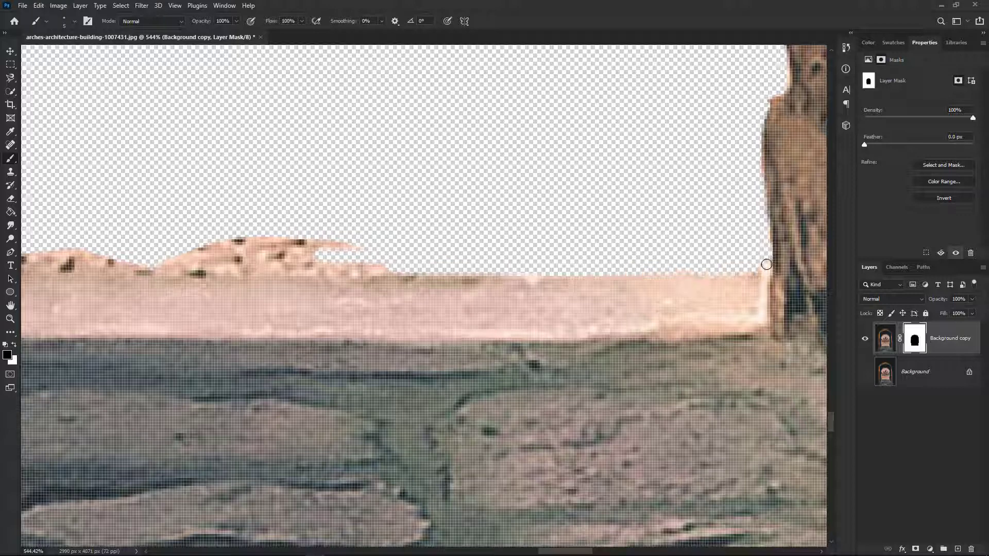
{"action": "mouse_move", "coordinate": [655, 265]}
{"action": "left_mouse_down"}
{"action": "mouse_move", "coordinate": [316, 249]}
{"action": "mouse_move", "coordinate": [301, 261]}
{"action": "left_mouse_up"}
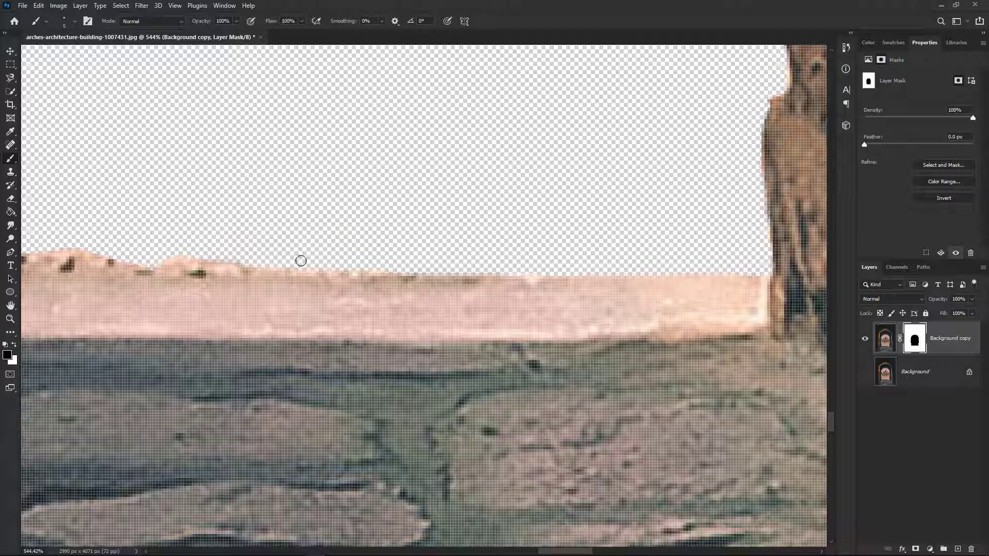
- Continue painting out sand remnants and stray specks above the middle of the threshold strip
{"action": "mouse_move", "coordinate": [226, 249]}
{"action": "left_mouse_down"}
{"action": "mouse_move", "coordinate": [130, 266]}
{"action": "mouse_move", "coordinate": [30, 261]}
{"action": "left_mouse_up"}
{"action": "mouse_move", "coordinate": [80, 266]}
{"action": "left_mouse_down"}
{"action": "mouse_move", "coordinate": [519, 264]}
{"action": "mouse_move", "coordinate": [72, 262]}
{"action": "left_mouse_up"}
{"action": "left_click_drag", "start_coordinate": [109, 254], "coordinate": [451, 255]}
{"action": "mouse_move", "coordinate": [546, 262]}
{"action": "left_mouse_down"}
{"action": "mouse_move", "coordinate": [323, 266]}
{"action": "mouse_move", "coordinate": [367, 273]}
{"action": "left_mouse_up"}
{"action": "mouse_move", "coordinate": [424, 248]}
{"action": "left_mouse_down"}
{"action": "mouse_move", "coordinate": [741, 243]}
{"action": "mouse_move", "coordinate": [785, 251]}
{"action": "mouse_move", "coordinate": [311, 268]}
{"action": "mouse_move", "coordinate": [816, 255]}
{"action": "mouse_move", "coordinate": [588, 250]}
{"action": "mouse_move", "coordinate": [630, 224]}
{"action": "mouse_move", "coordinate": [383, 252]}
{"action": "mouse_move", "coordinate": [658, 244]}
{"action": "left_mouse_up"}
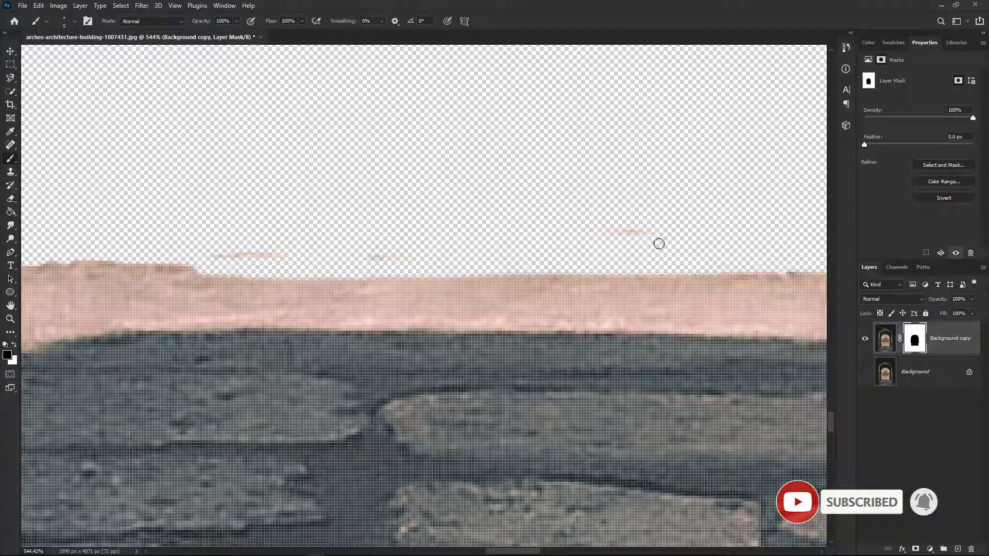
{"action": "mouse_move", "coordinate": [279, 260]}
{"action": "left_mouse_down"}
{"action": "mouse_move", "coordinate": [103, 254]}
{"action": "mouse_move", "coordinate": [477, 254]}
{"action": "left_mouse_up"}
{"action": "mouse_move", "coordinate": [572, 254]}
{"action": "left_mouse_down"}
{"action": "mouse_move", "coordinate": [538, 267]}
{"action": "mouse_move", "coordinate": [644, 261]}
{"action": "mouse_move", "coordinate": [241, 253]}
{"action": "mouse_move", "coordinate": [597, 255]}
{"action": "mouse_move", "coordinate": [413, 269]}
{"action": "mouse_move", "coordinate": [48, 254]}
{"action": "left_mouse_up"}
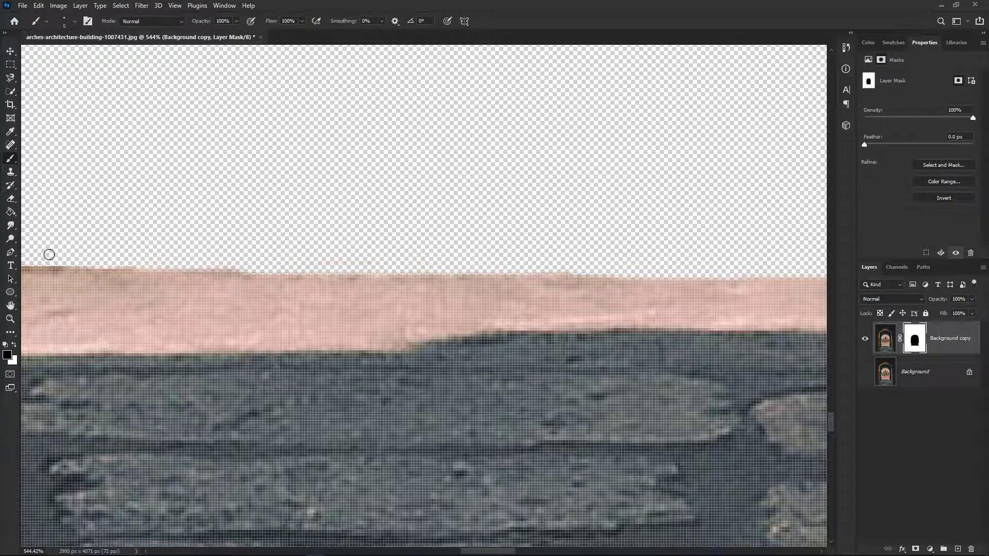
- Smooth the threshold strip's upper edge toward the left pillar by painting out the remaining bumps of sand
{"action": "left_click_drag", "start_coordinate": [286, 267], "coordinate": [371, 267]}
{"action": "mouse_move", "coordinate": [692, 268]}
{"action": "left_mouse_down"}
{"action": "mouse_move", "coordinate": [306, 272]}
{"action": "mouse_move", "coordinate": [22, 259]}
{"action": "mouse_move", "coordinate": [171, 265]}
{"action": "left_mouse_up"}
{"action": "left_click_drag", "start_coordinate": [261, 265], "coordinate": [111, 261]}
{"action": "left_click_drag", "start_coordinate": [325, 260], "coordinate": [565, 261]}
{"action": "mouse_move", "coordinate": [440, 268]}
{"action": "left_mouse_down"}
{"action": "mouse_move", "coordinate": [353, 271]}
{"action": "mouse_move", "coordinate": [387, 259]}
{"action": "left_mouse_up"}
{"action": "left_click_drag", "start_coordinate": [254, 256], "coordinate": [573, 256]}
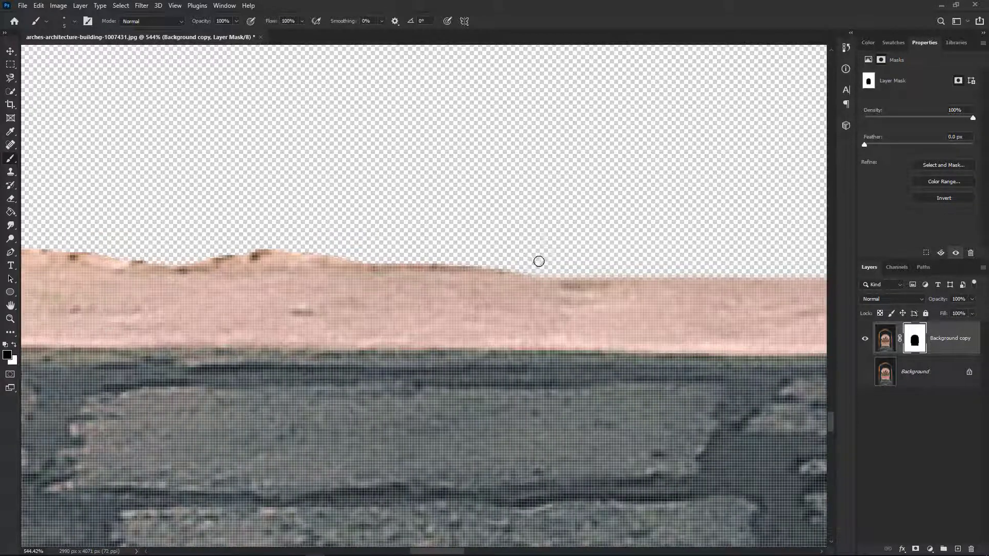
{"action": "mouse_move", "coordinate": [504, 264]}
{"action": "left_mouse_down"}
{"action": "mouse_move", "coordinate": [160, 264]}
{"action": "mouse_move", "coordinate": [173, 244]}
{"action": "mouse_move", "coordinate": [498, 263]}
{"action": "mouse_move", "coordinate": [384, 269]}
{"action": "left_mouse_up"}
{"action": "mouse_move", "coordinate": [185, 251]}
{"action": "left_mouse_down"}
{"action": "mouse_move", "coordinate": [619, 258]}
{"action": "mouse_move", "coordinate": [348, 254]}
{"action": "mouse_move", "coordinate": [435, 265]}
{"action": "mouse_move", "coordinate": [145, 267]}
{"action": "mouse_move", "coordinate": [490, 268]}
{"action": "mouse_move", "coordinate": [174, 253]}
{"action": "mouse_move", "coordinate": [424, 253]}
{"action": "mouse_move", "coordinate": [535, 265]}
{"action": "mouse_move", "coordinate": [486, 275]}
{"action": "left_mouse_up"}
- Paint out the foliage remnants along the inner edge of the left pillar on the layer mask
{"action": "scroll", "coordinate": [366, 278], "scroll_direction": "down", "scroll_amount": 10}
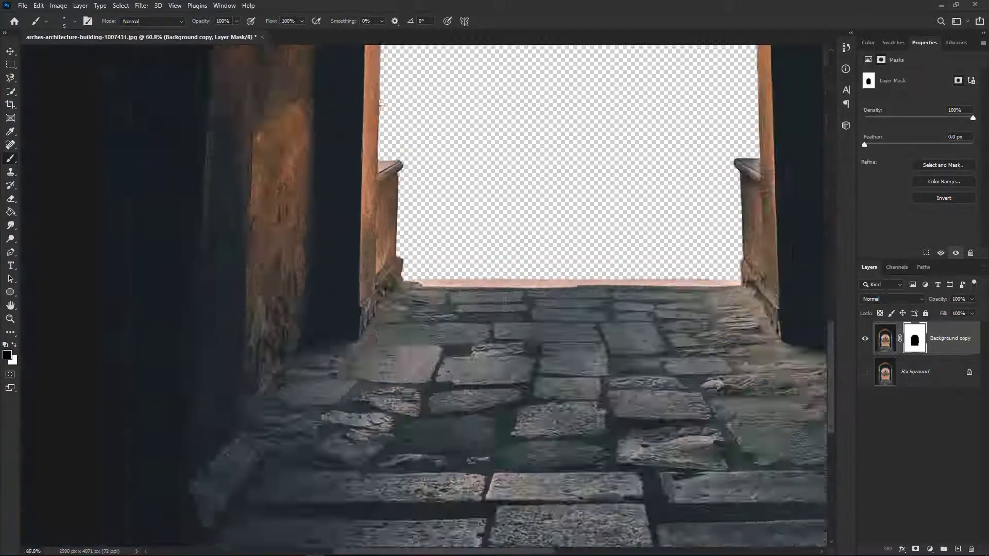
{"action": "scroll", "coordinate": [416, 221], "scroll_direction": "up", "scroll_amount": 15}
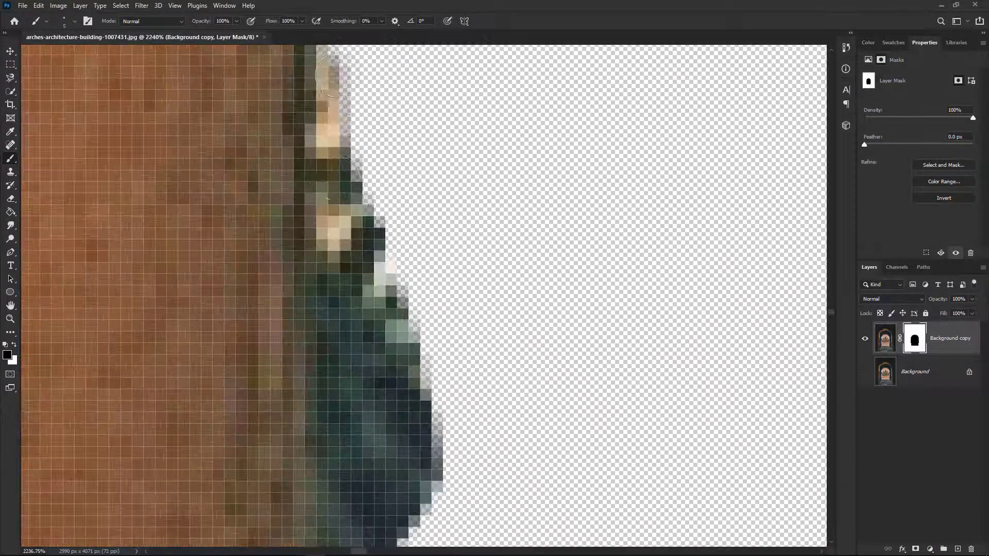
{"action": "mouse_move", "coordinate": [338, 75]}
{"action": "left_mouse_down"}
{"action": "mouse_move", "coordinate": [349, 312]}
{"action": "mouse_move", "coordinate": [422, 411]}
{"action": "mouse_move", "coordinate": [417, 451]}
{"action": "mouse_move", "coordinate": [338, 350]}
{"action": "mouse_move", "coordinate": [345, 467]}
{"action": "mouse_move", "coordinate": [347, 181]}
{"action": "mouse_move", "coordinate": [337, 291]}
{"action": "mouse_move", "coordinate": [358, 537]}
{"action": "mouse_move", "coordinate": [424, 370]}
{"action": "mouse_move", "coordinate": [360, 404]}
{"action": "left_mouse_up"}
{"action": "scroll", "coordinate": [420, 397], "scroll_direction": "down", "scroll_amount": 10}
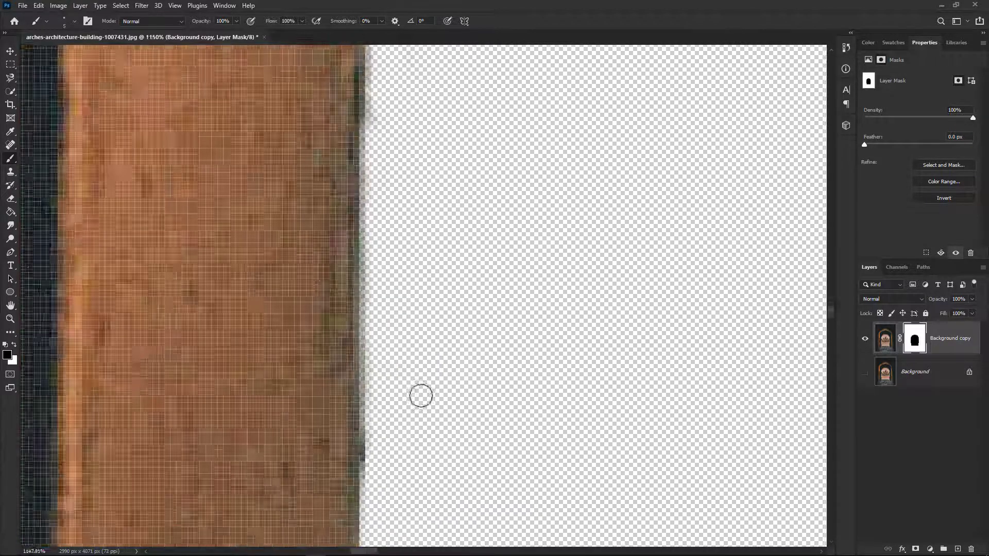
{"action": "scroll", "coordinate": [438, 413], "scroll_direction": "down", "scroll_amount": 8}
{"action": "left_click_drag", "start_coordinate": [642, 448], "coordinate": [502, 179]}
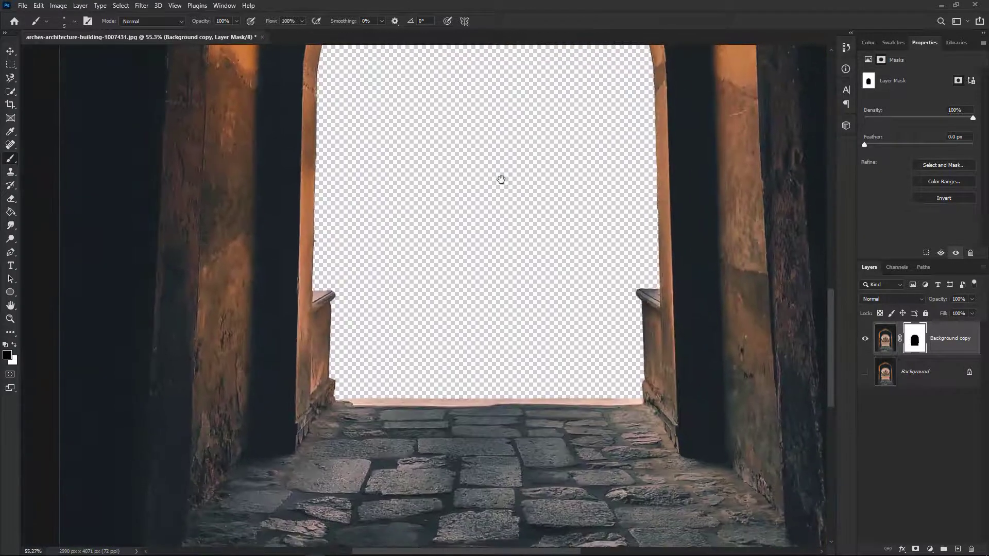
{"action": "scroll", "coordinate": [509, 194], "scroll_direction": "down", "scroll_amount": 5}
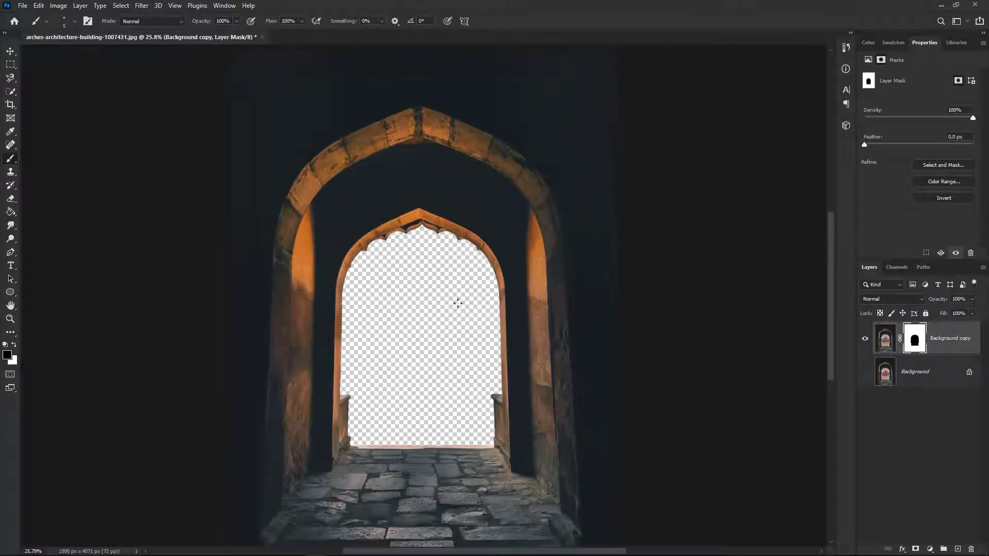
- Place the astronomy-dark-eclipse-838990 image from the Stock folder into the arch document, keeping its default size and position
{"action": "key", "text": "alt+Tab"}
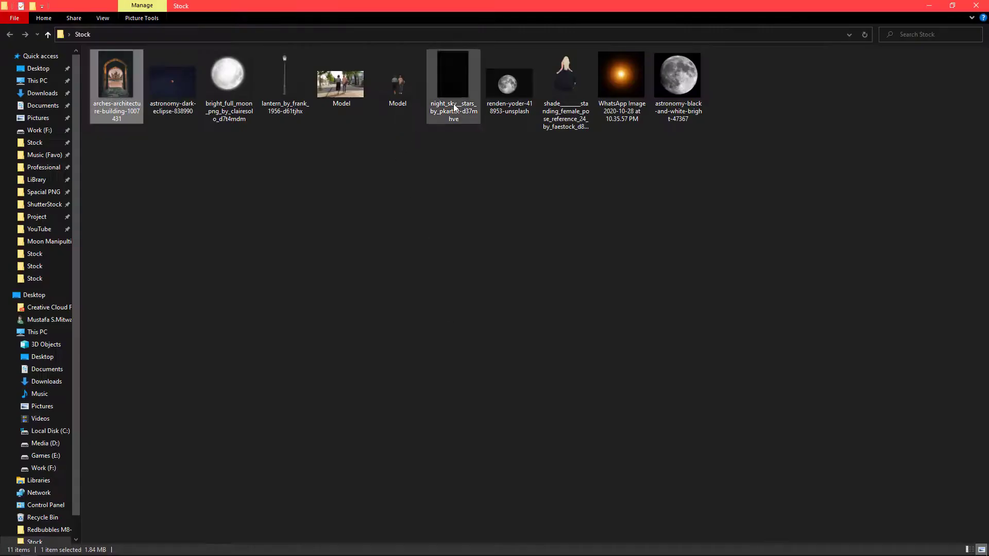
{"action": "key", "text": "alt+Tab"}
{"action": "left_click_drag", "start_coordinate": [172, 80], "coordinate": [411, 350]}
{"action": "left_click", "coordinate": [493, 21]}
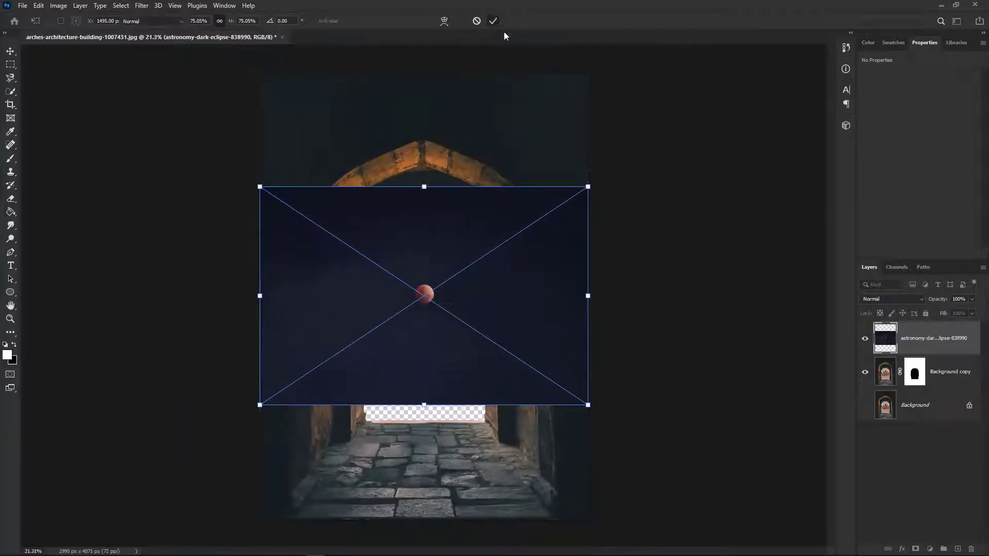
- Outline the small red moon with a loose freehand lasso selection and rasterize the astronomy-dark-eclipse layer
{"action": "left_click", "coordinate": [10, 91]}
{"action": "left_click", "coordinate": [10, 78]}
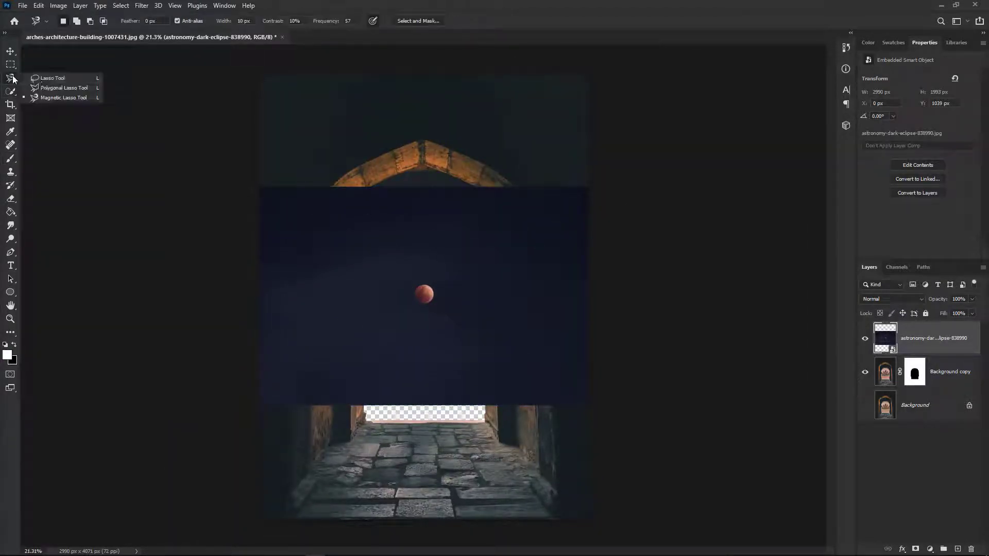
{"action": "left_click", "coordinate": [50, 78]}
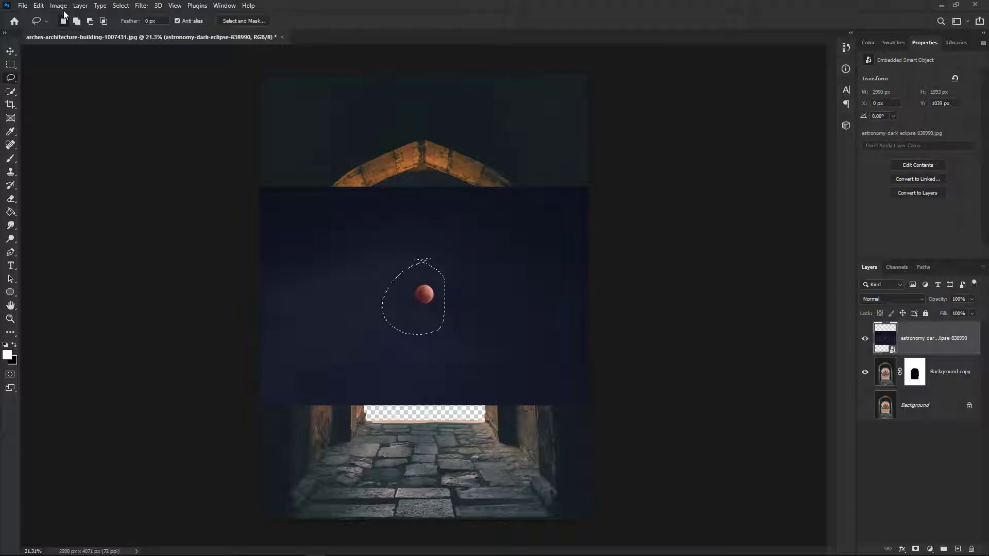
{"action": "left_click", "coordinate": [41, 5]}
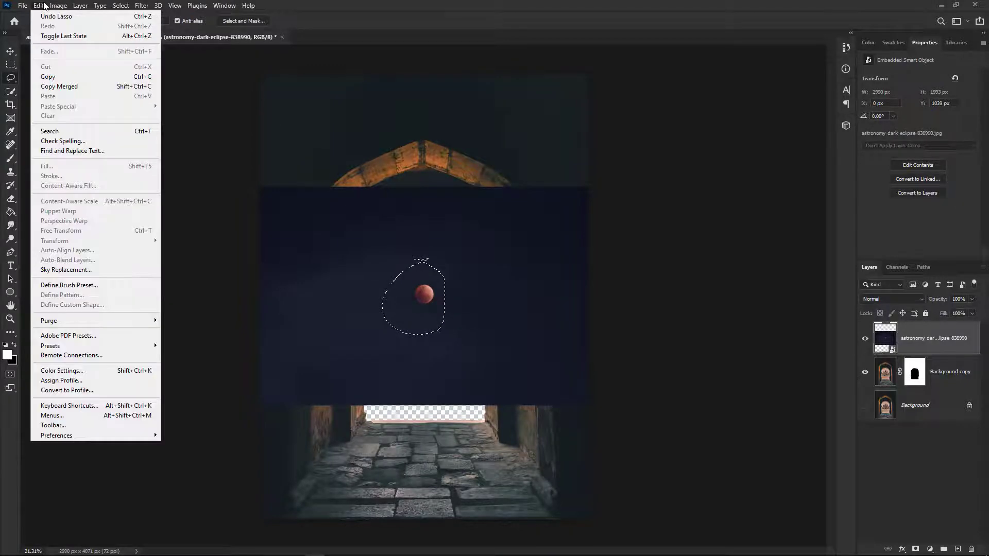
{"action": "left_click", "coordinate": [43, 6]}
{"action": "right_click", "coordinate": [932, 338]}
{"action": "left_click", "coordinate": [870, 302]}
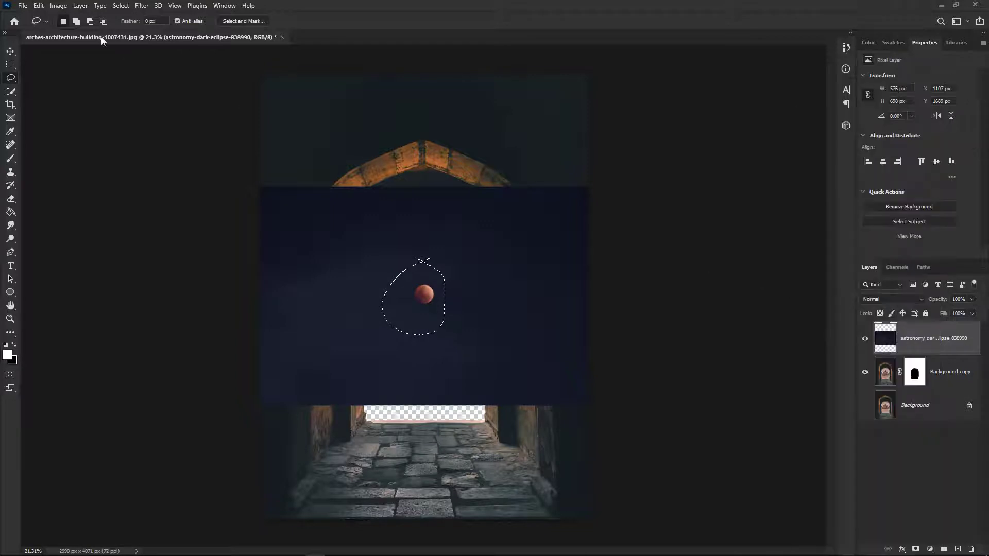
- Remove the red moon by filling the selection with Content-Aware at 100% opacity, and clear the selection
{"action": "left_click", "coordinate": [44, 6]}
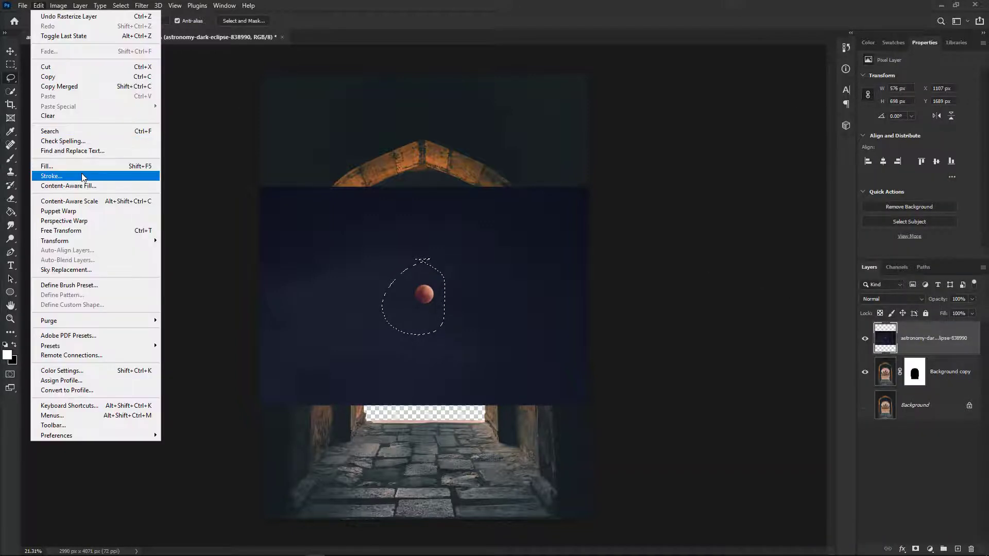
{"action": "left_click", "coordinate": [56, 177]}
{"action": "left_click", "coordinate": [509, 152]}
{"action": "left_click", "coordinate": [500, 196]}
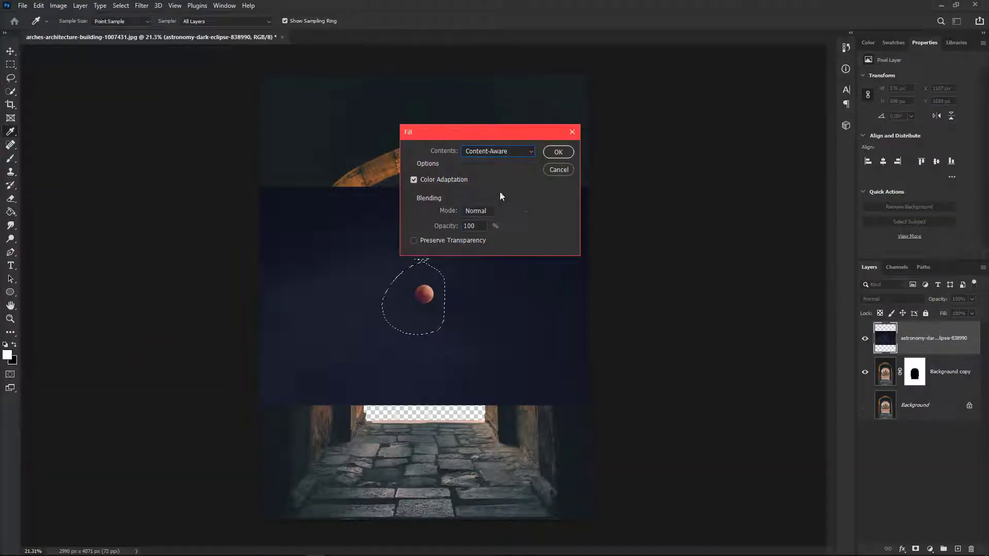
{"action": "left_click", "coordinate": [558, 153]}
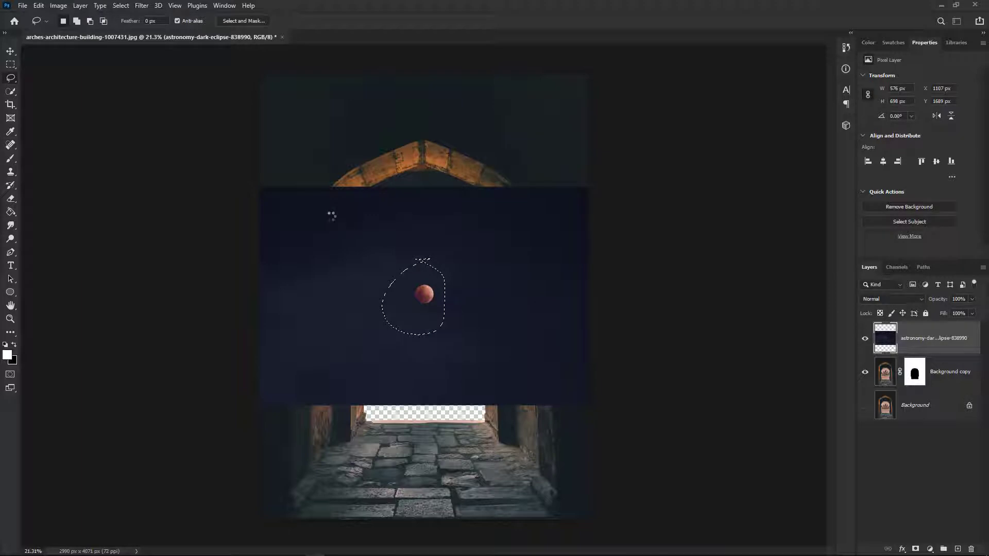
{"action": "key", "text": "v"}
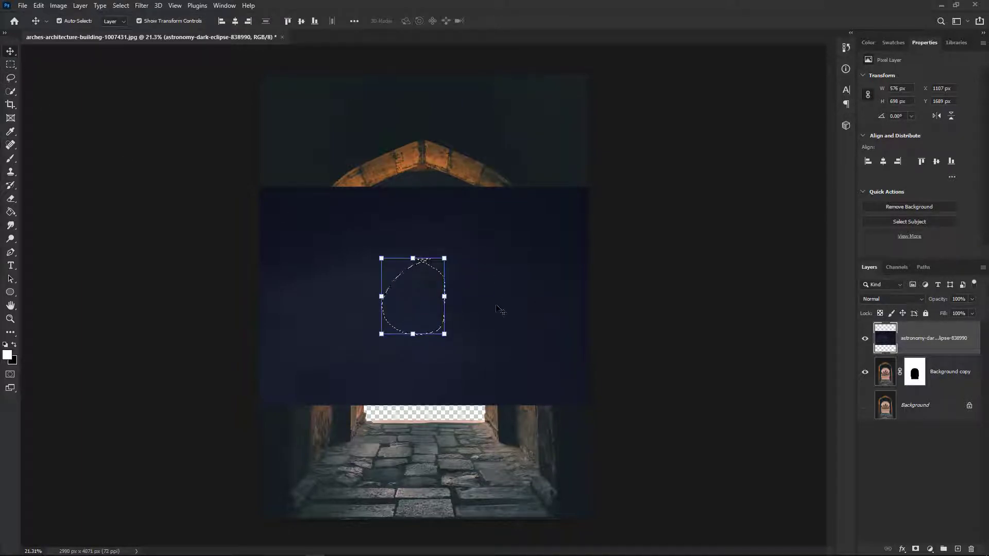
{"action": "key", "text": "ctrl+d"}
- Move the eclipse sky layer beneath Background copy and transform it to -90° rotation and 84.48% width so it covers the arch opening
{"action": "left_click_drag", "start_coordinate": [932, 351], "coordinate": [927, 388]}
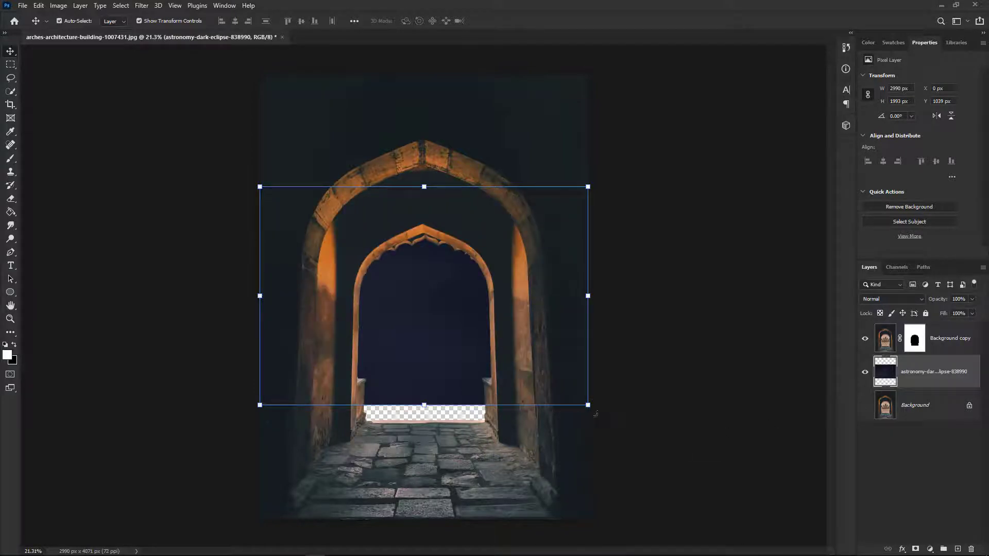
{"action": "left_click_drag", "start_coordinate": [596, 414], "coordinate": [530, 163]}
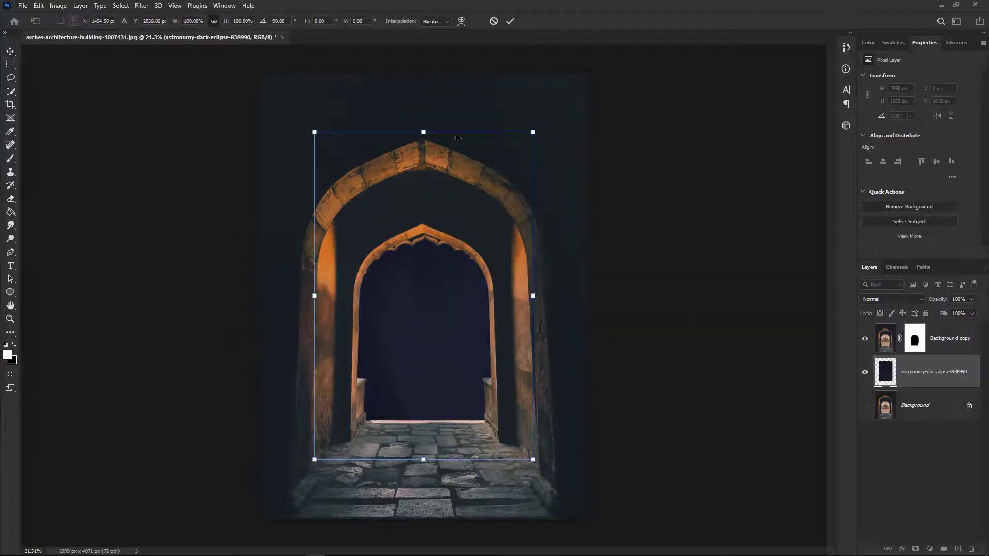
{"action": "left_click_drag", "start_coordinate": [421, 132], "coordinate": [424, 181]}
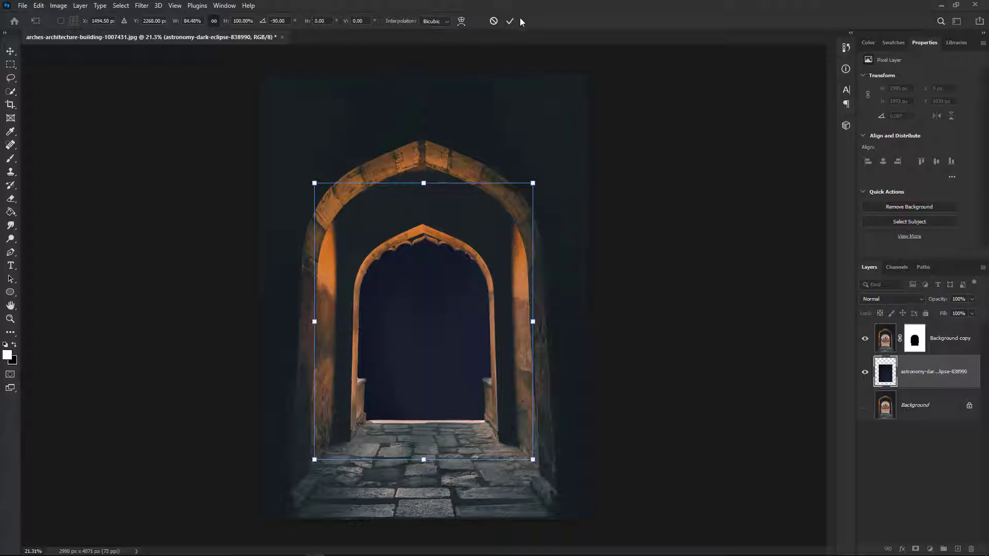
{"action": "scroll", "coordinate": [473, 302], "scroll_direction": "up", "scroll_amount": 4}
{"action": "scroll", "coordinate": [496, 301], "scroll_direction": "down", "scroll_amount": 3}
{"action": "left_click", "coordinate": [706, 375]}
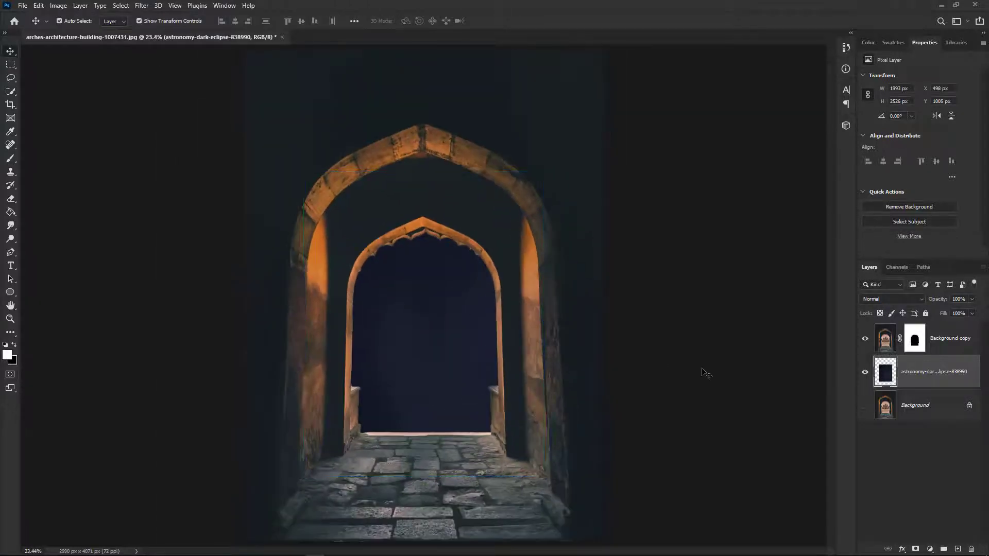
- Place the night_sky__stars image from the Stock folder into the arch document, scaled to 65.41% and positioned over the inner arch opening
{"action": "scroll", "coordinate": [429, 344], "scroll_direction": "up", "scroll_amount": 4}
{"action": "scroll", "coordinate": [439, 366], "scroll_direction": "down", "scroll_amount": 1}
{"action": "key", "text": "alt+Tab"}
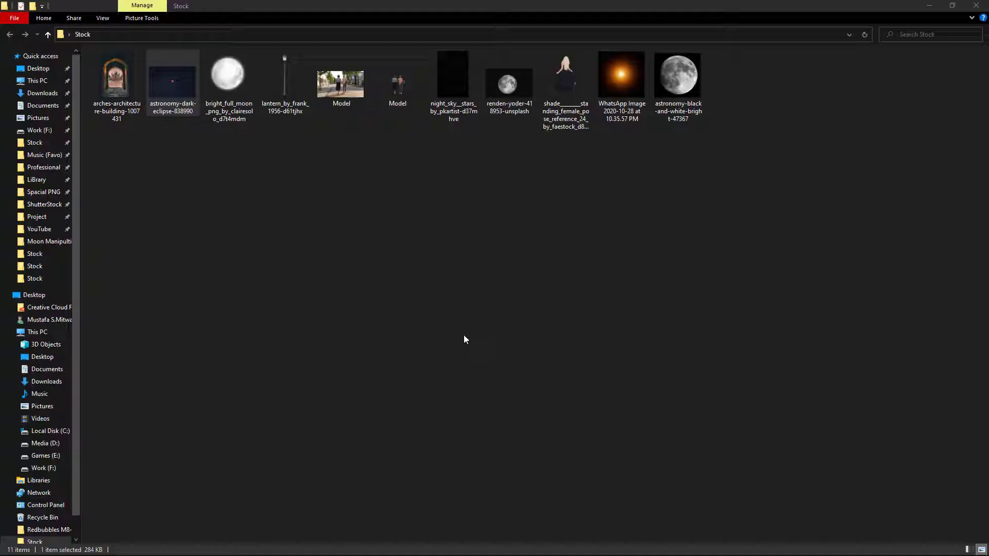
{"action": "left_click", "coordinate": [439, 86]}
{"action": "left_click_drag", "start_coordinate": [439, 88], "coordinate": [482, 349]}
{"action": "key", "text": "alt+Tab"}
{"action": "left_click_drag", "start_coordinate": [551, 125], "coordinate": [469, 248]}
{"action": "left_click_drag", "start_coordinate": [362, 313], "coordinate": [393, 266]}
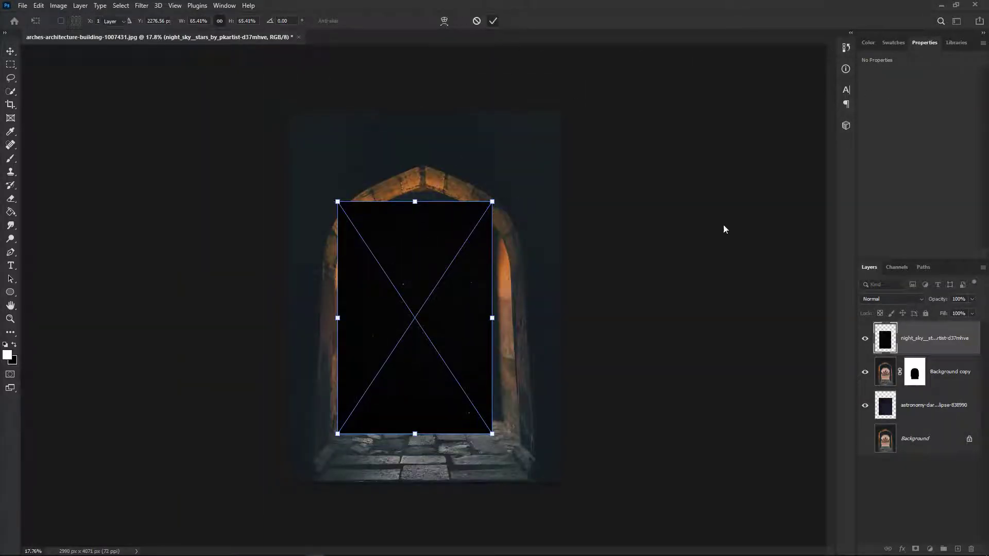
{"action": "key", "text": "Return"}
- Move the night_sky__stars layer beneath Background copy and set its blend mode to Screen
{"action": "left_click_drag", "start_coordinate": [928, 340], "coordinate": [911, 384]}
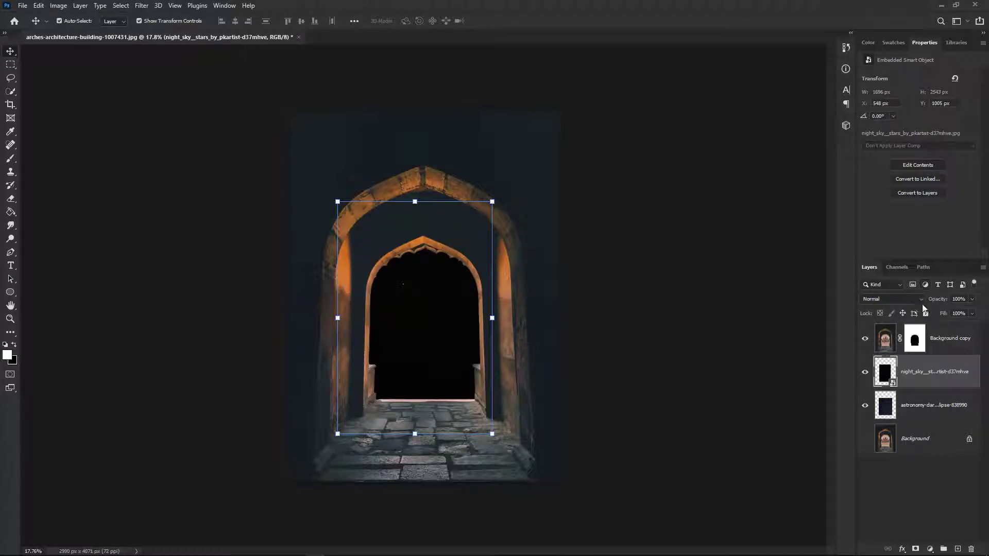
{"action": "left_click", "coordinate": [909, 303]}
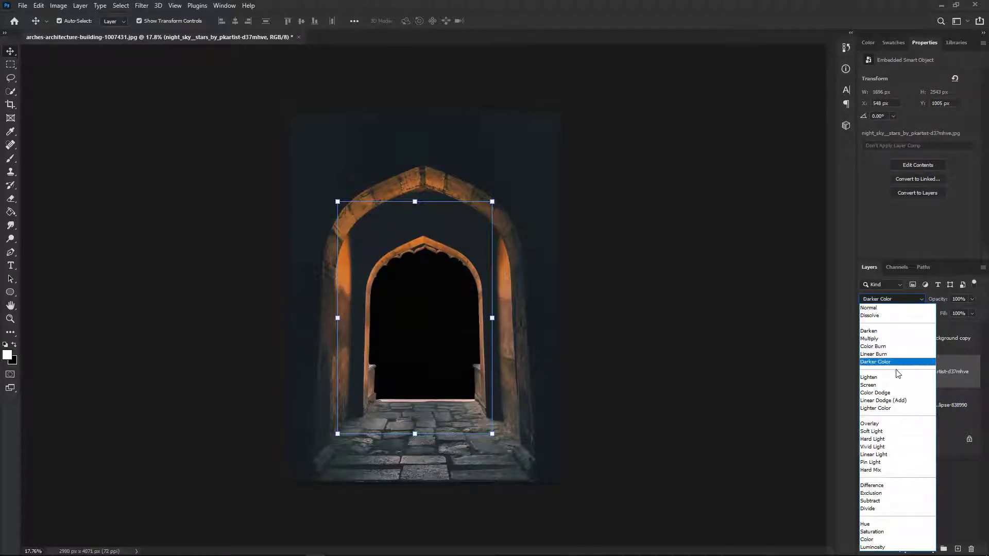
{"action": "left_click", "coordinate": [894, 385]}
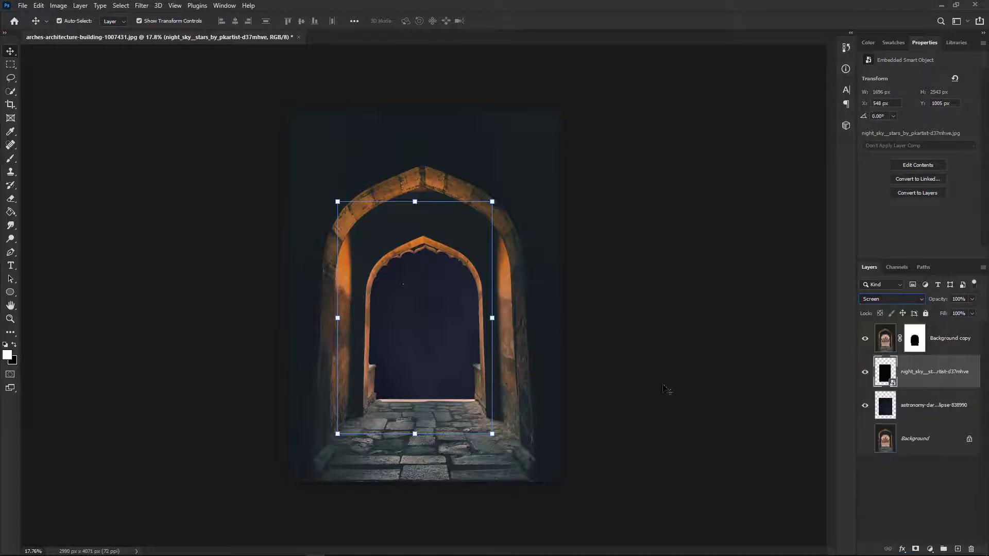
{"action": "scroll", "coordinate": [441, 355], "scroll_direction": "up", "scroll_amount": 4}
{"action": "scroll", "coordinate": [444, 401], "scroll_direction": "down", "scroll_amount": 3}
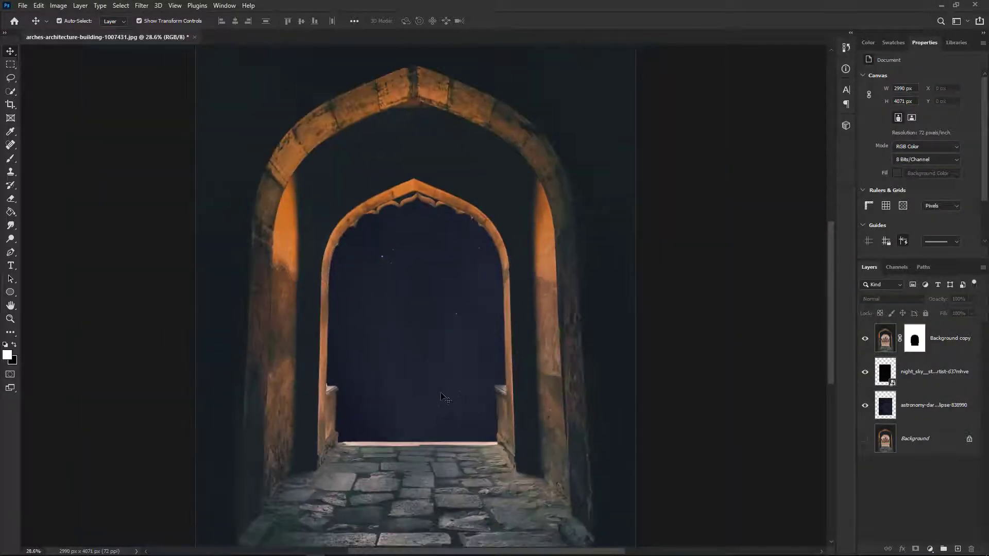
- Place the renden-yoder-418953-unsplash moon image from the Stock folder into the arch document, with the moon centred over the arch opening
{"action": "key", "text": "alt+Tab"}
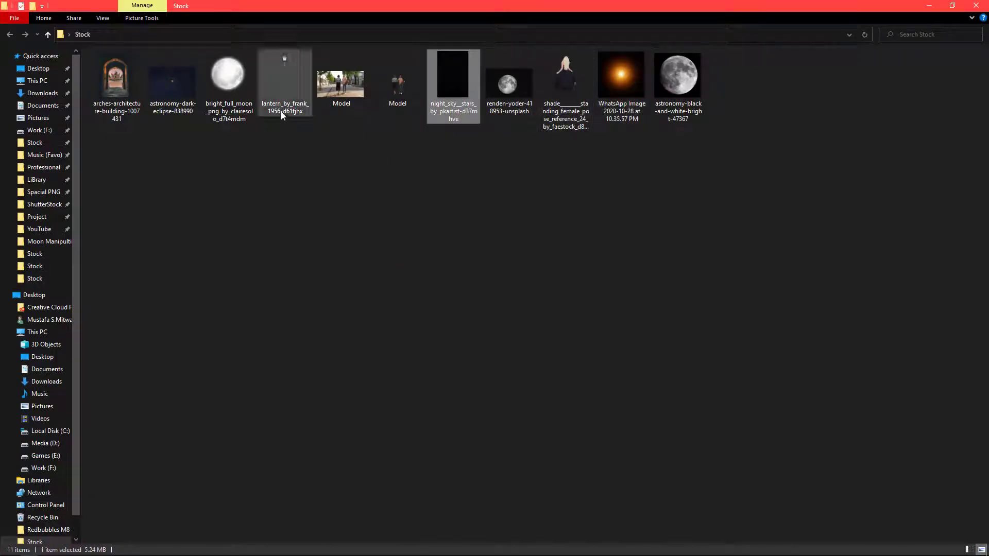
{"action": "left_click_drag", "start_coordinate": [515, 103], "coordinate": [463, 357]}
{"action": "key", "text": "alt+Tab"}
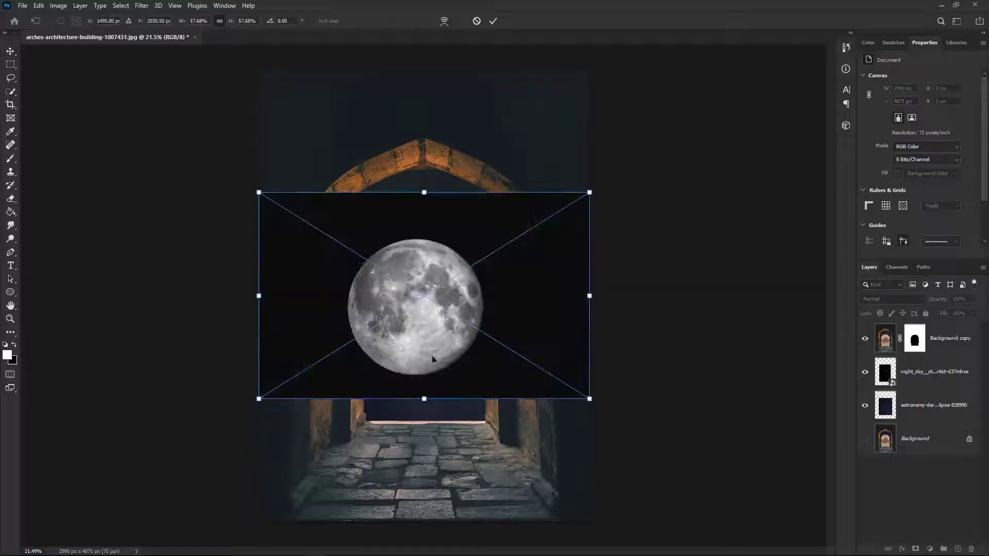
{"action": "left_click", "coordinate": [494, 20]}
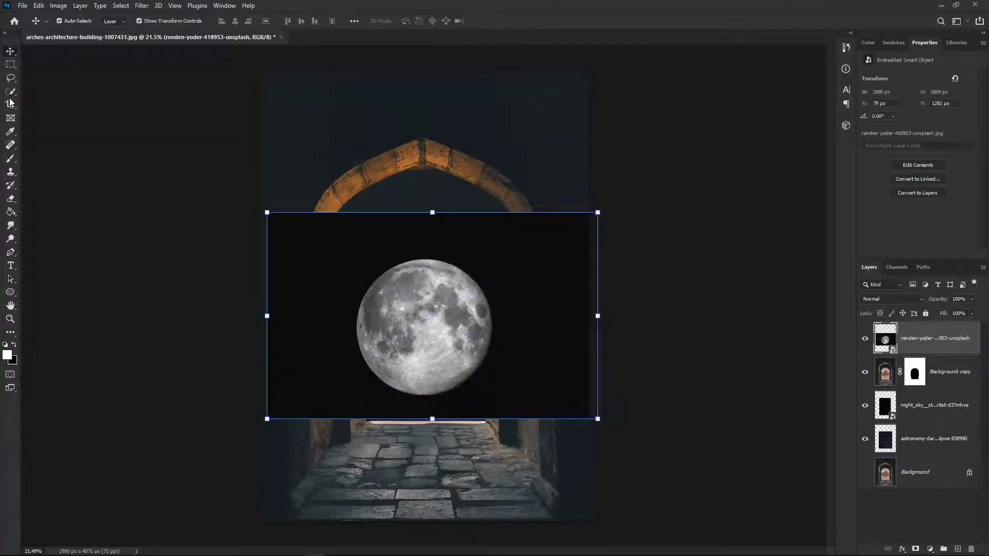
- Select the grey moon's disc with the Quick Selection tool and add a layer mask that hides its black background
{"action": "left_click", "coordinate": [11, 96]}
{"action": "scroll", "coordinate": [453, 323], "scroll_direction": "up", "scroll_amount": 3}
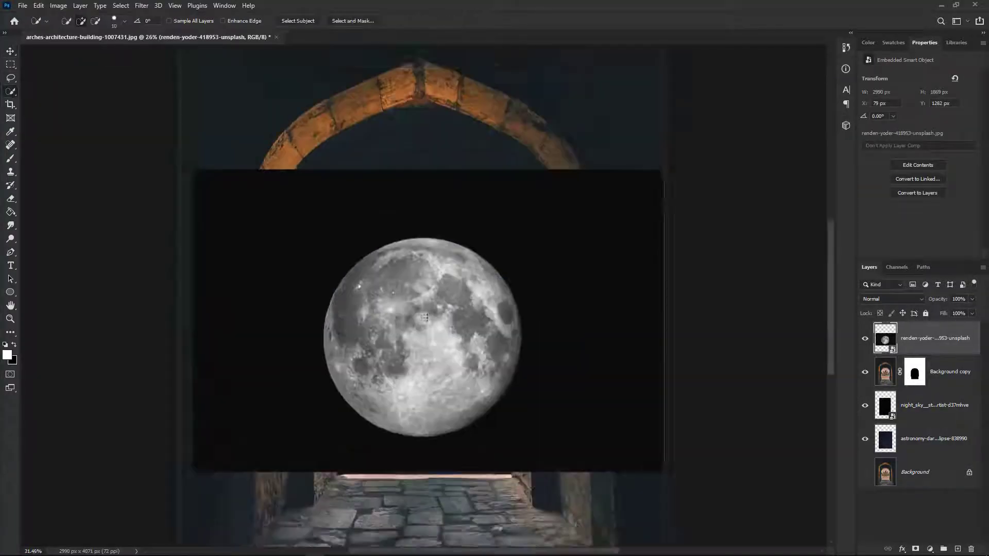
{"action": "left_click", "coordinate": [407, 276]}
{"action": "left_click_drag", "start_coordinate": [449, 347], "coordinate": [445, 302]}
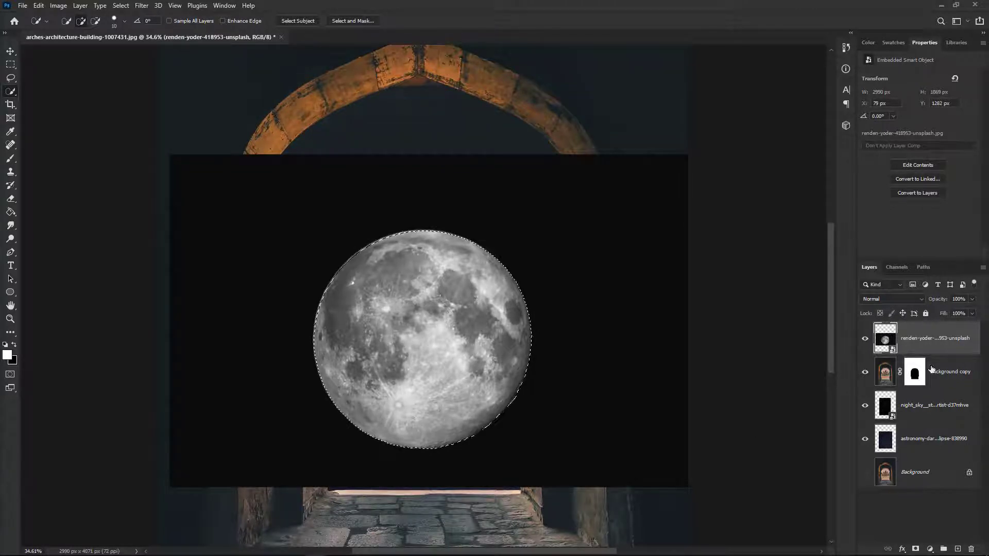
{"action": "left_click", "coordinate": [915, 549]}
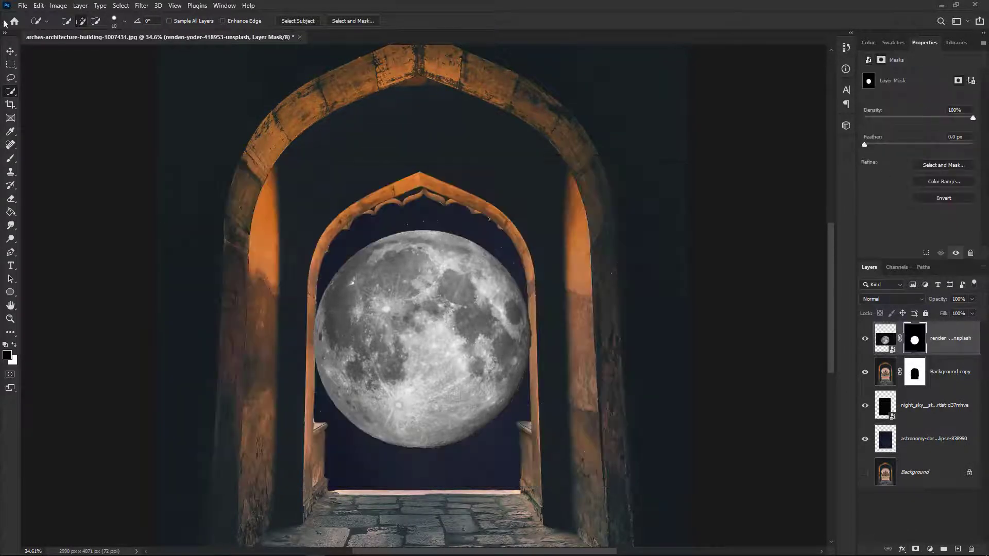
- Scale the masked moon to 70.73% and centre it in the upper part of the inner arch opening
{"action": "left_click", "coordinate": [10, 51]}
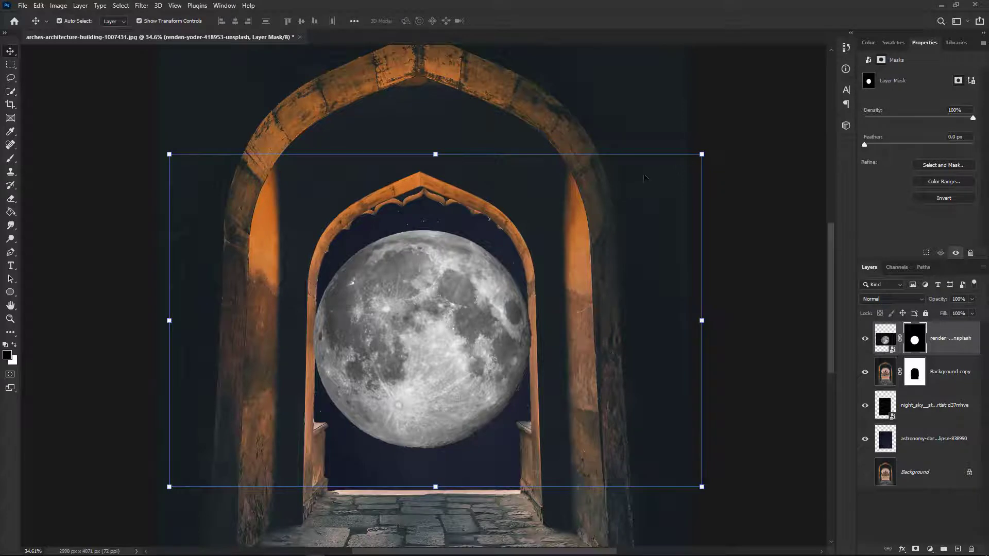
{"action": "left_click_drag", "start_coordinate": [702, 154], "coordinate": [546, 254]}
{"action": "left_click_drag", "start_coordinate": [350, 371], "coordinate": [423, 307]}
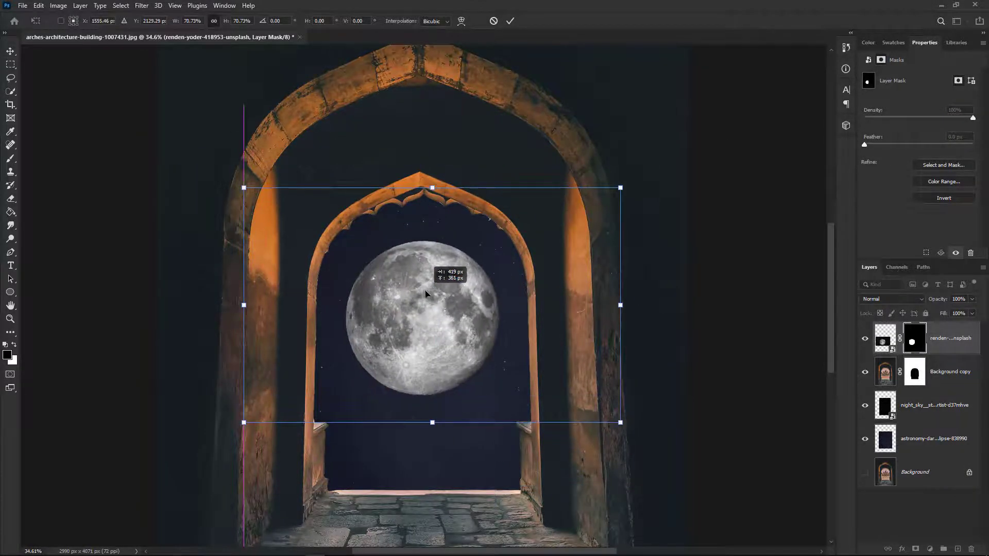
{"action": "left_click", "coordinate": [510, 21]}
{"action": "scroll", "coordinate": [608, 181], "scroll_direction": "down", "scroll_amount": 2}
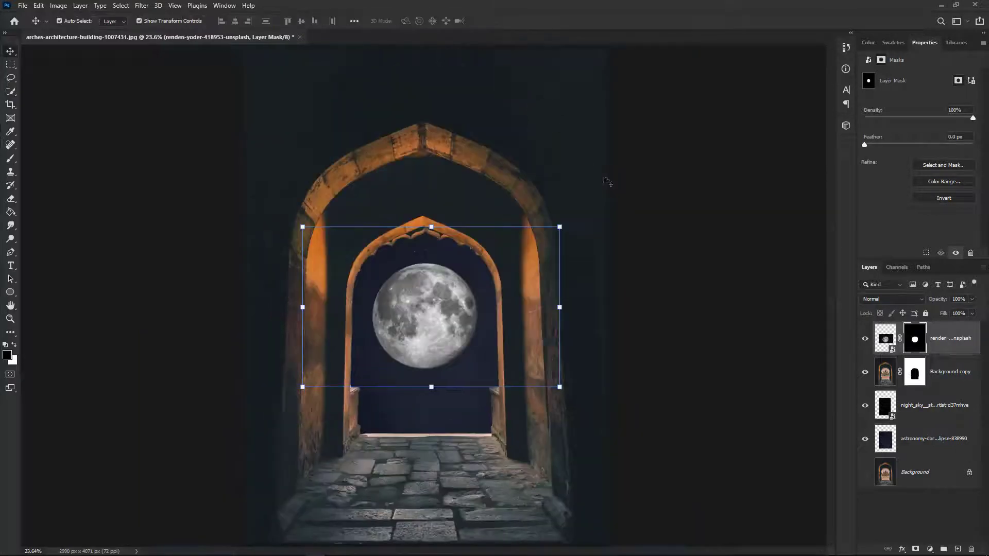
- Paint a soft white glow over the moon's centre on a new layer, using brush sizes of 600 and 900 px
{"action": "left_click", "coordinate": [959, 549]}
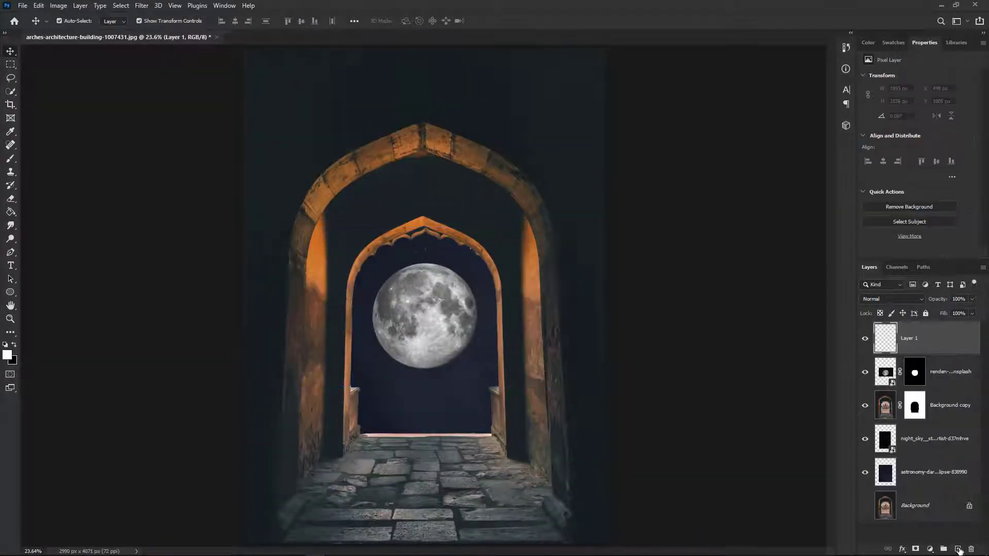
{"action": "left_click", "coordinate": [9, 161]}
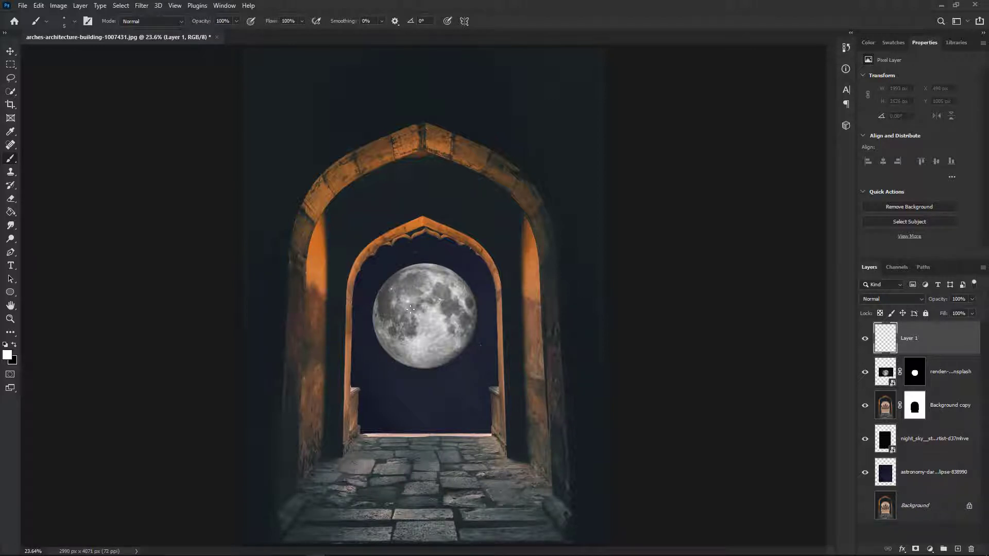
{"action": "key", "text": "bracketright"}
{"action": "key", "text": "bracketright"}
{"action": "key", "text": "bracketright"}
{"action": "key", "text": "bracketright"}
{"action": "key", "text": "bracketright"}
{"action": "key", "text": "bracketright"}
{"action": "key", "text": "bracketright"}
{"action": "key", "text": "bracketright"}
{"action": "key", "text": "bracketright"}
{"action": "key", "text": "bracketright"}
{"action": "key", "text": "bracketright"}
{"action": "key", "text": "bracketright"}
{"action": "key", "text": "bracketright"}
{"action": "key", "text": "bracketright"}
{"action": "key", "text": "bracketright"}
{"action": "key", "text": "bracketright"}
{"action": "key", "text": "bracketright"}
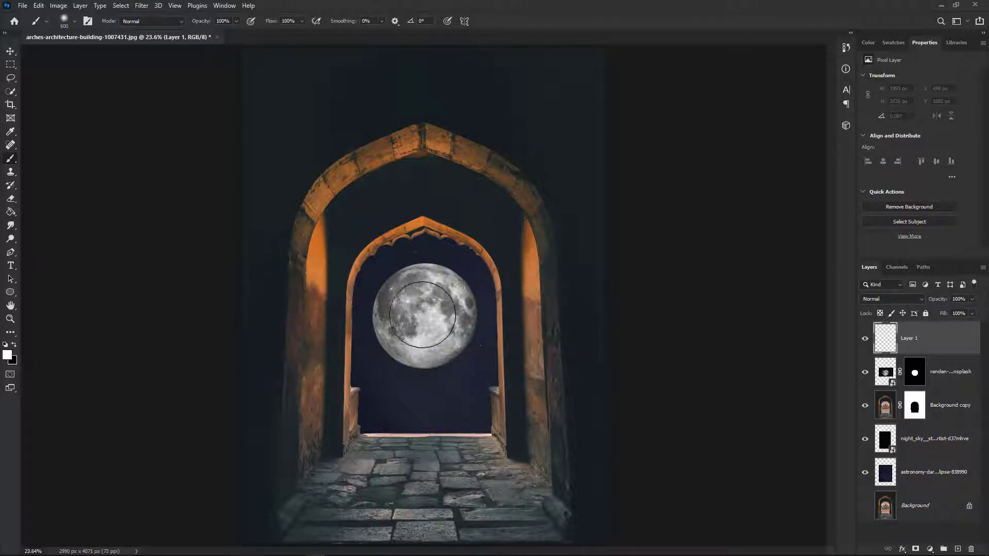
{"action": "left_click", "coordinate": [423, 316]}
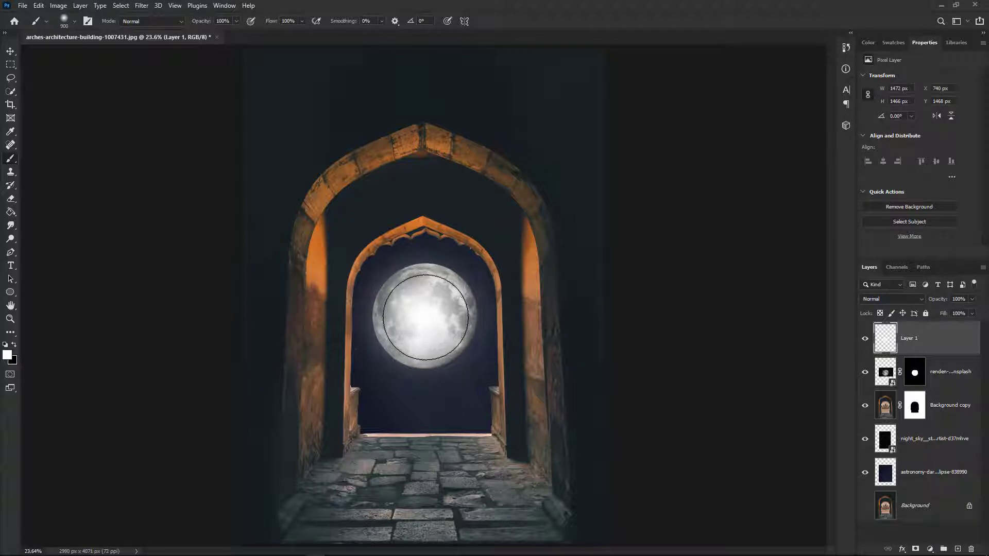
{"action": "left_click", "coordinate": [422, 316]}
{"action": "scroll", "coordinate": [721, 416], "scroll_direction": "down", "scroll_amount": 3}
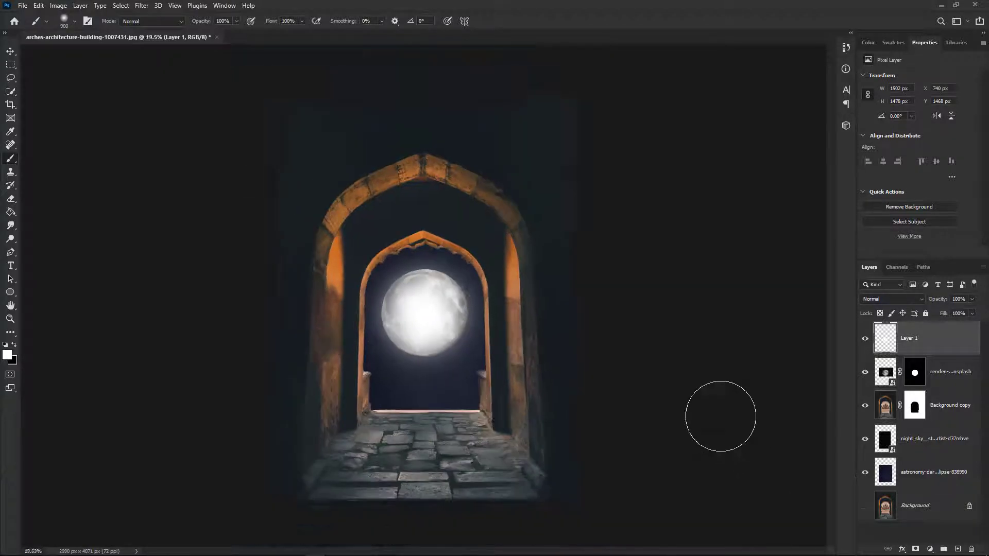
{"action": "scroll", "coordinate": [665, 397], "scroll_direction": "up", "scroll_amount": 4}
{"action": "scroll", "coordinate": [659, 396], "scroll_direction": "down", "scroll_amount": 2}
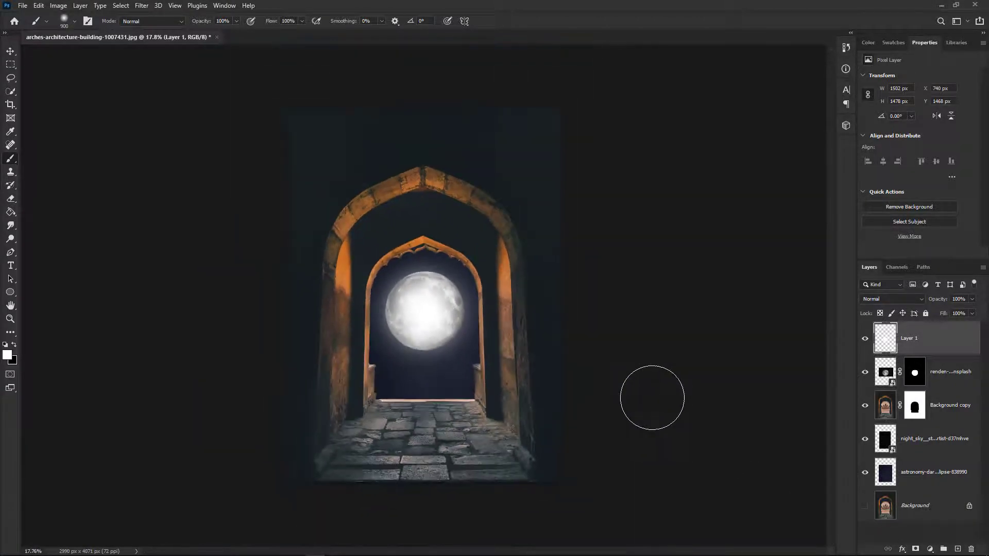
- Place the lantern_by_frank_1956-d61tjhx image from the Stock folder into the arch document
{"action": "left_click", "coordinate": [10, 51]}
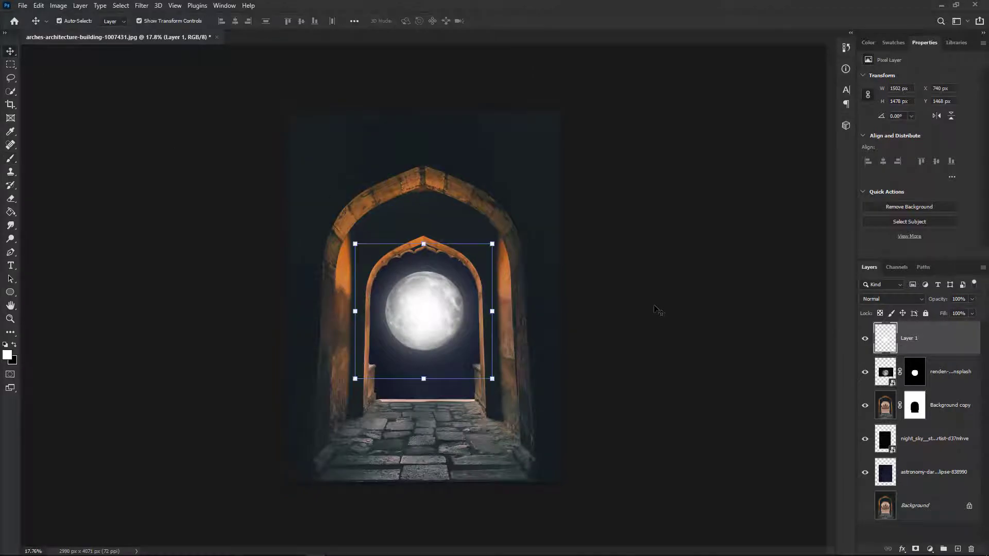
{"action": "key", "text": "alt+Tab"}
{"action": "left_click_drag", "start_coordinate": [275, 88], "coordinate": [475, 420]}
{"action": "key", "text": "alt+Tab"}
- Scale the lantern to 46.12% and stand it on the paving's far edge, beside the inner arch's right-hand parapet
{"action": "left_click_drag", "start_coordinate": [420, 324], "coordinate": [379, 396]}
{"action": "left_click_drag", "start_coordinate": [415, 316], "coordinate": [652, 430]}
{"action": "scroll", "coordinate": [372, 369], "scroll_direction": "up", "scroll_amount": 5}
{"action": "left_click_drag", "start_coordinate": [706, 319], "coordinate": [711, 313]}
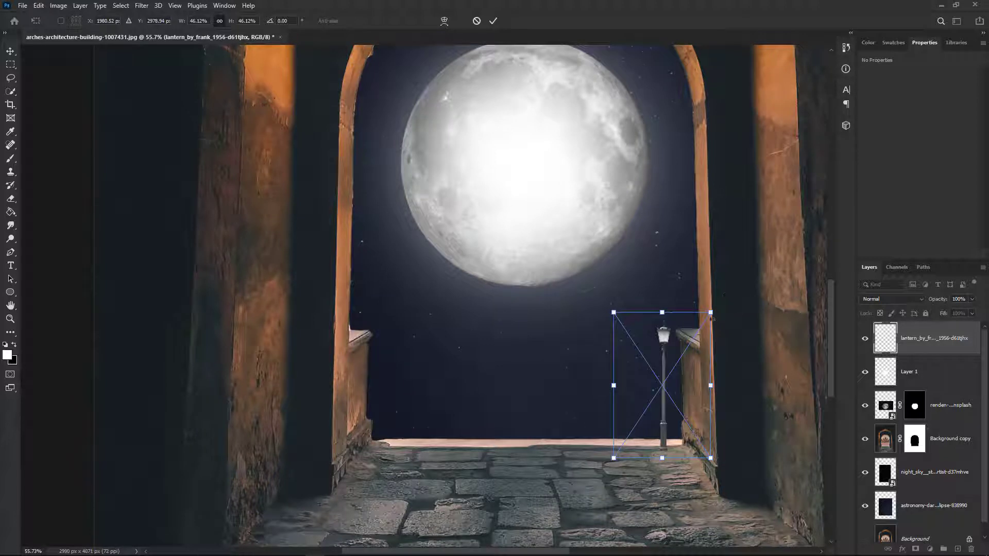
{"action": "left_click_drag", "start_coordinate": [669, 417], "coordinate": [668, 416]}
{"action": "left_click", "coordinate": [493, 21]}
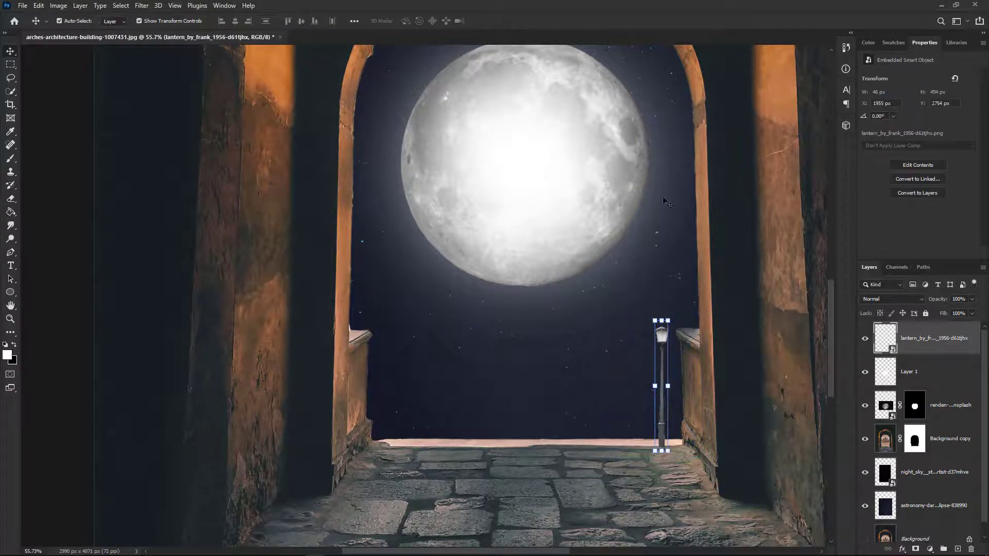
{"action": "scroll", "coordinate": [712, 299], "scroll_direction": "down", "scroll_amount": 6}
{"action": "left_click", "coordinate": [720, 400]}
{"action": "scroll", "coordinate": [527, 439], "scroll_direction": "up", "scroll_amount": 6}
{"action": "scroll", "coordinate": [525, 430], "scroll_direction": "up", "scroll_amount": 2}
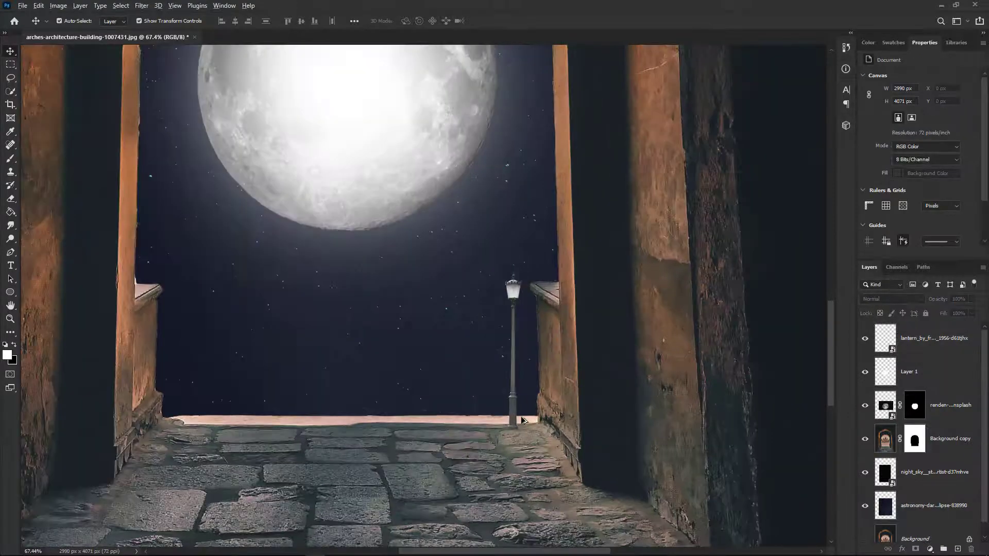
{"action": "scroll", "coordinate": [688, 387], "scroll_direction": "down", "scroll_amount": 3}
- Place the orange glow "WhatsApp Image 2020-10-28 at 10.35.57 PM" over the lantern head and set its blend mode to Screen
{"action": "key", "text": "alt+Tab"}
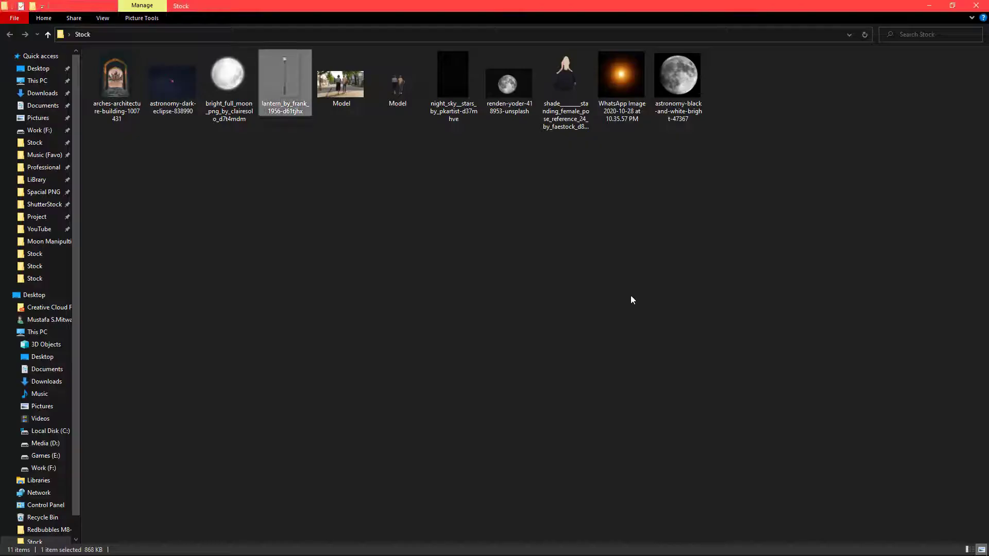
{"action": "left_click_drag", "start_coordinate": [633, 82], "coordinate": [474, 296]}
{"action": "key", "text": "alt+Tab"}
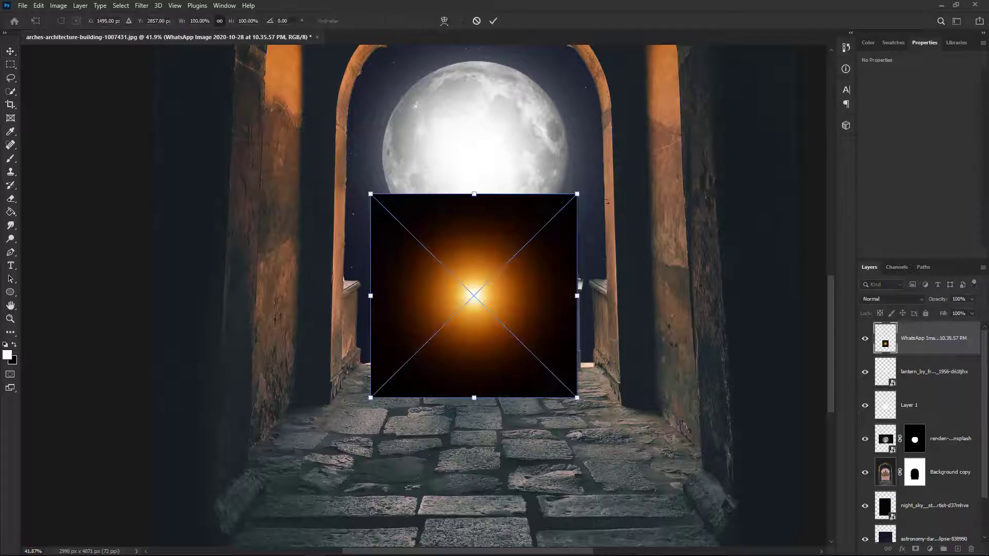
{"action": "left_click_drag", "start_coordinate": [577, 193], "coordinate": [426, 342]}
{"action": "scroll", "coordinate": [426, 342], "scroll_direction": "up", "scroll_amount": 2}
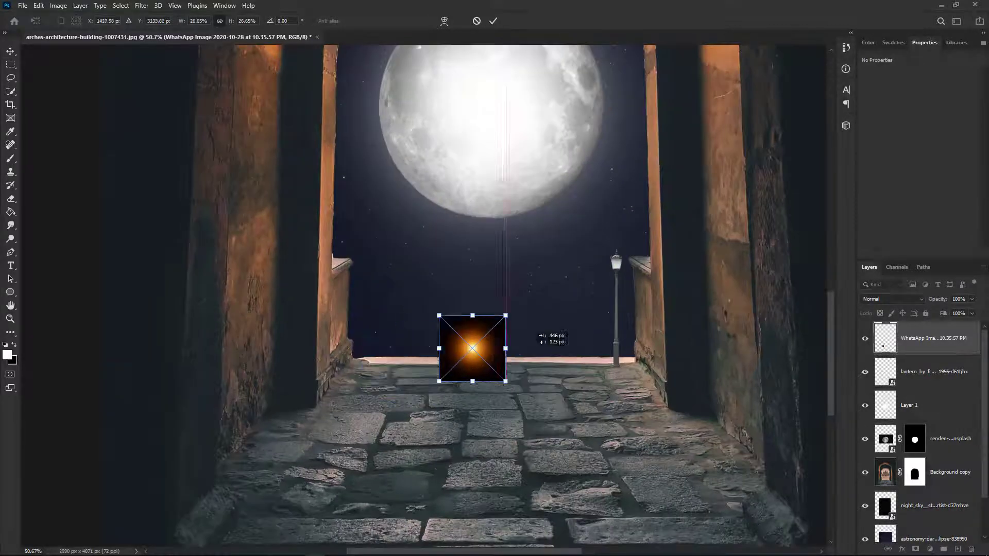
{"action": "mouse_move", "coordinate": [466, 371]}
{"action": "left_mouse_down"}
{"action": "mouse_move", "coordinate": [628, 278]}
{"action": "mouse_move", "coordinate": [612, 287]}
{"action": "left_mouse_up"}
{"action": "left_click", "coordinate": [884, 301]}
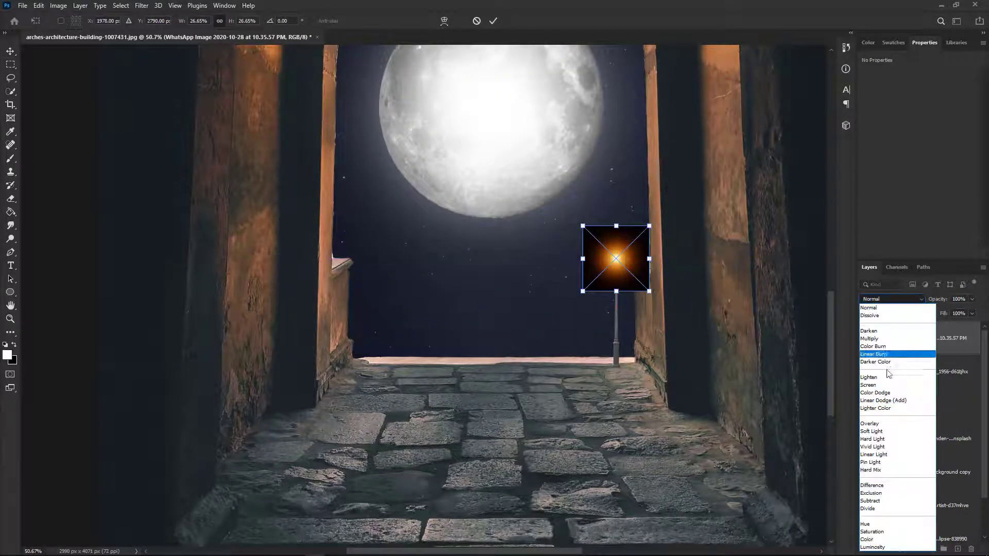
{"action": "left_click", "coordinate": [876, 385]}
- Scale the orange glow to 10.83% and centre it on the lantern's glass
{"action": "scroll", "coordinate": [655, 273], "scroll_direction": "up", "scroll_amount": 10}
{"action": "mouse_move", "coordinate": [583, 227]}
{"action": "left_mouse_down"}
{"action": "mouse_move", "coordinate": [581, 247]}
{"action": "mouse_move", "coordinate": [582, 237]}
{"action": "left_mouse_up"}
{"action": "left_click_drag", "start_coordinate": [637, 133], "coordinate": [521, 245]}
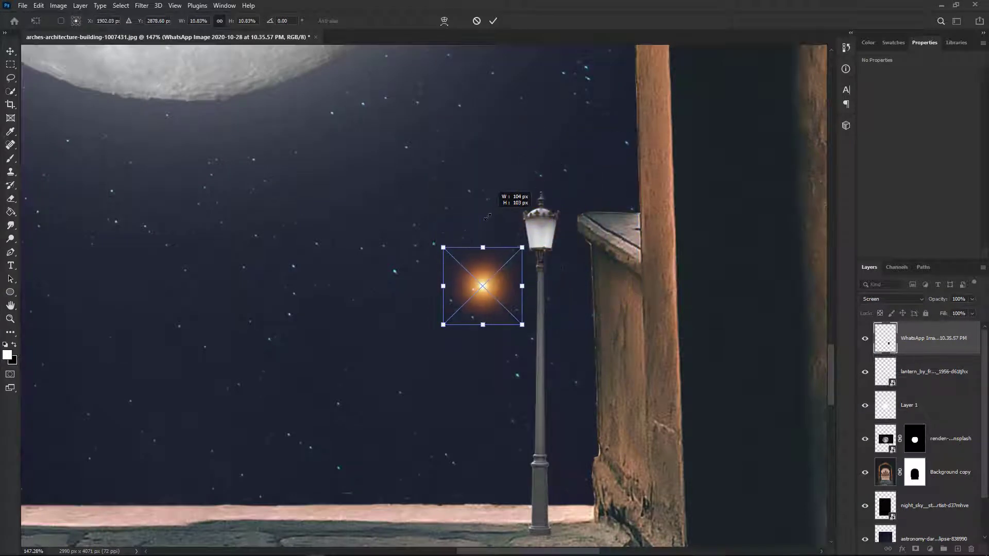
{"action": "left_click_drag", "start_coordinate": [484, 290], "coordinate": [541, 236]}
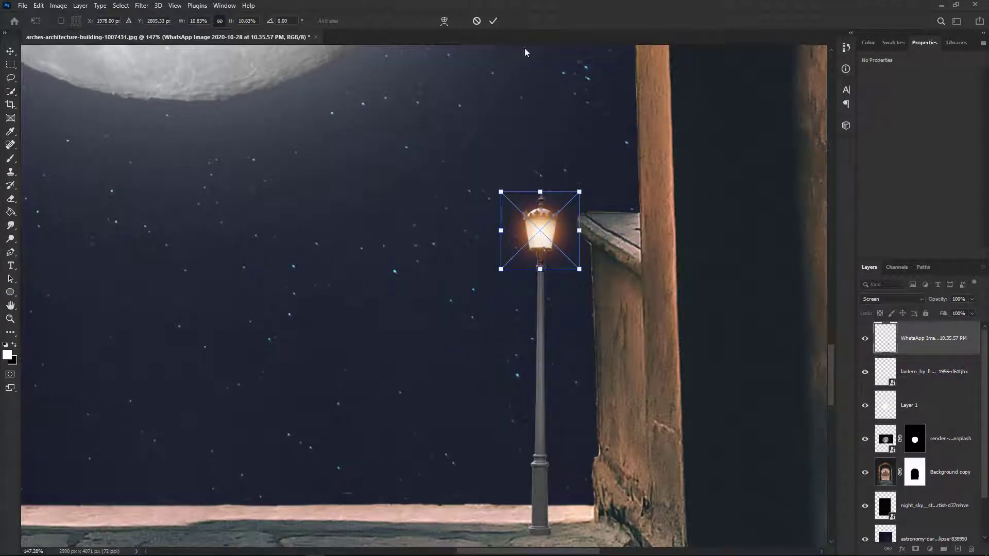
{"action": "left_click", "coordinate": [494, 19]}
{"action": "scroll", "coordinate": [711, 253], "scroll_direction": "down", "scroll_amount": 10}
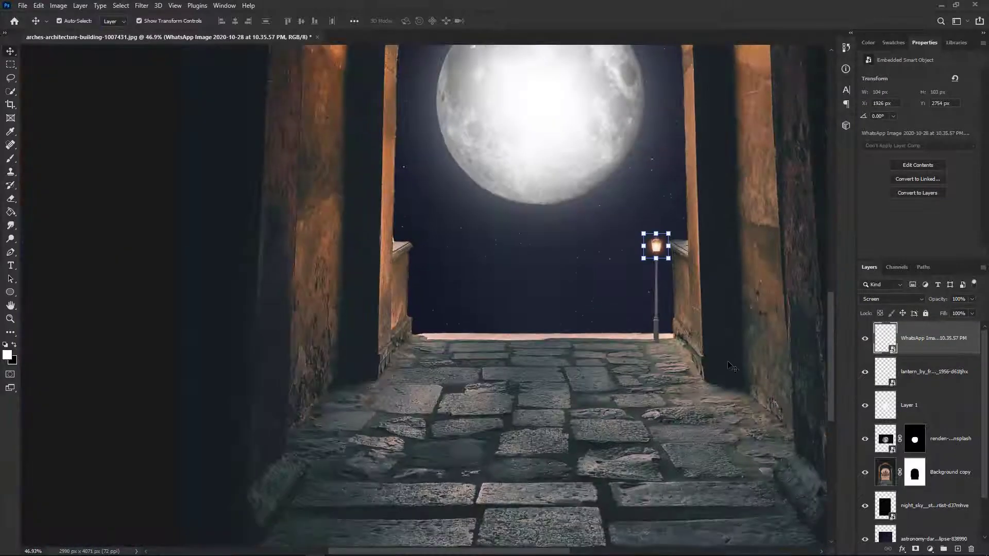
{"action": "left_click", "coordinate": [658, 372]}
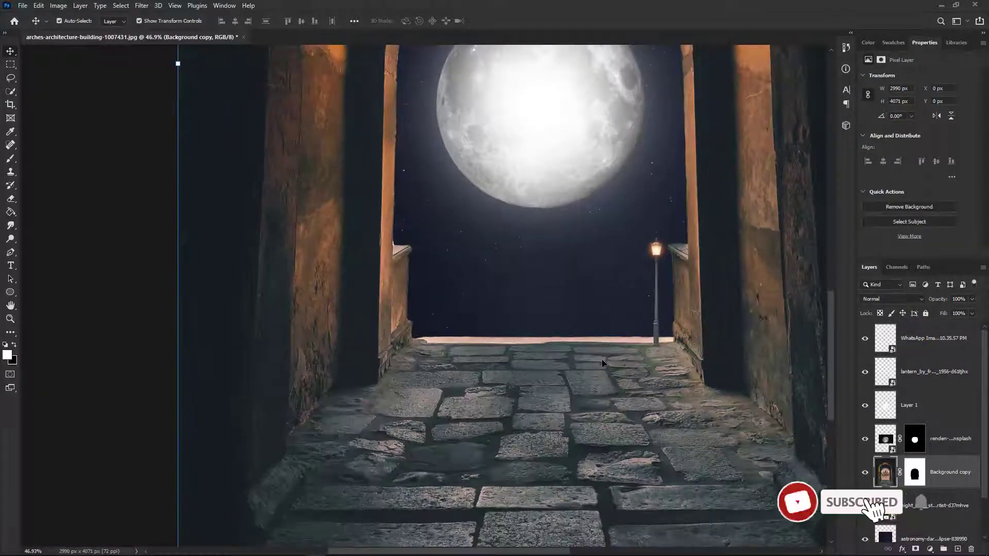
- Add a layer mask to the street lantern layer
{"action": "key", "text": "alt+Tab"}
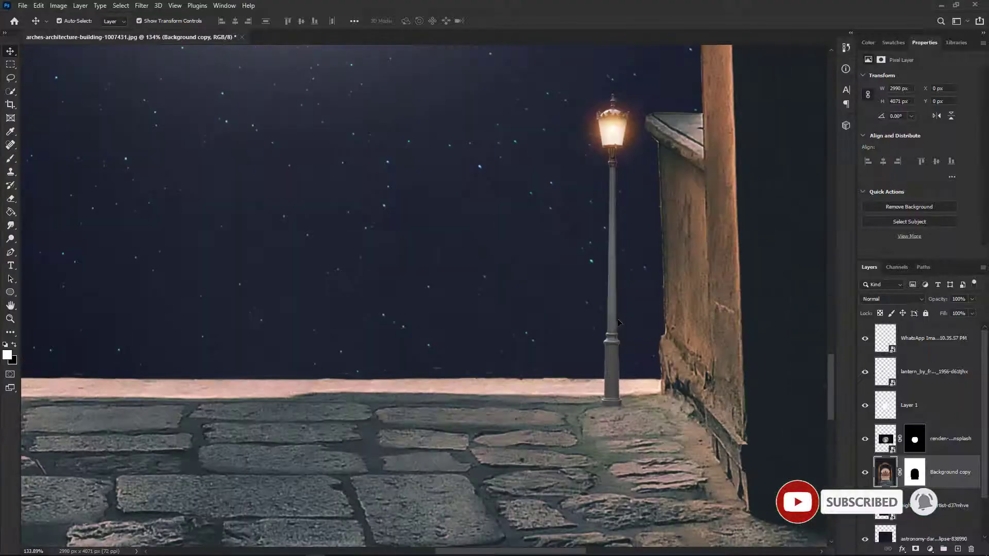
{"action": "left_click", "coordinate": [613, 378]}
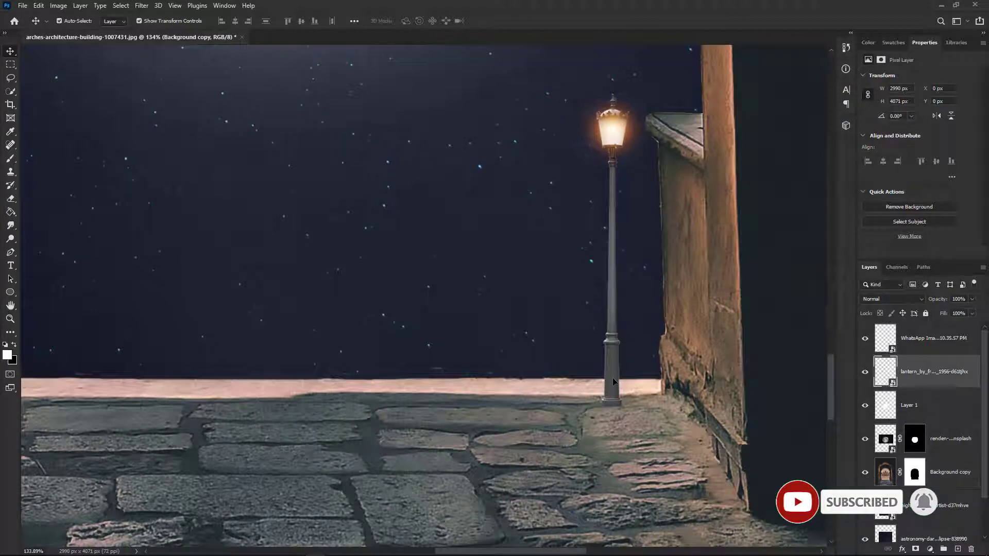
{"action": "left_click", "coordinate": [916, 550]}
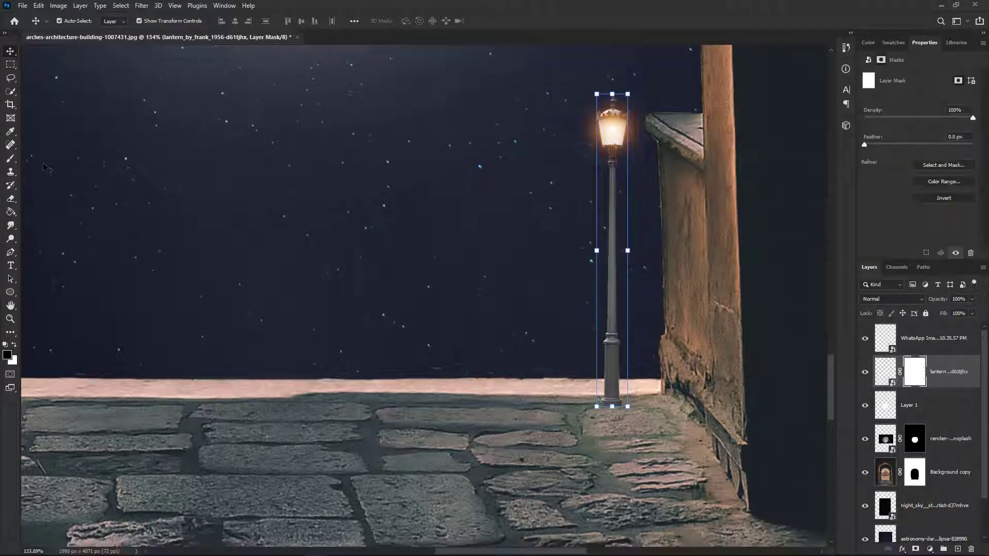
- Mask the lantern's foot with a small soft black brush of about 45 px to blend it into the paving
{"action": "left_click", "coordinate": [10, 160]}
{"action": "scroll", "coordinate": [552, 416], "scroll_direction": "up", "scroll_amount": 5}
{"action": "scroll", "coordinate": [559, 381], "scroll_direction": "down", "scroll_amount": 5}
{"action": "key", "text": "bracketleft"}
{"action": "key", "text": "bracketleft"}
{"action": "key", "text": "bracketleft"}
{"action": "key", "text": "bracketleft"}
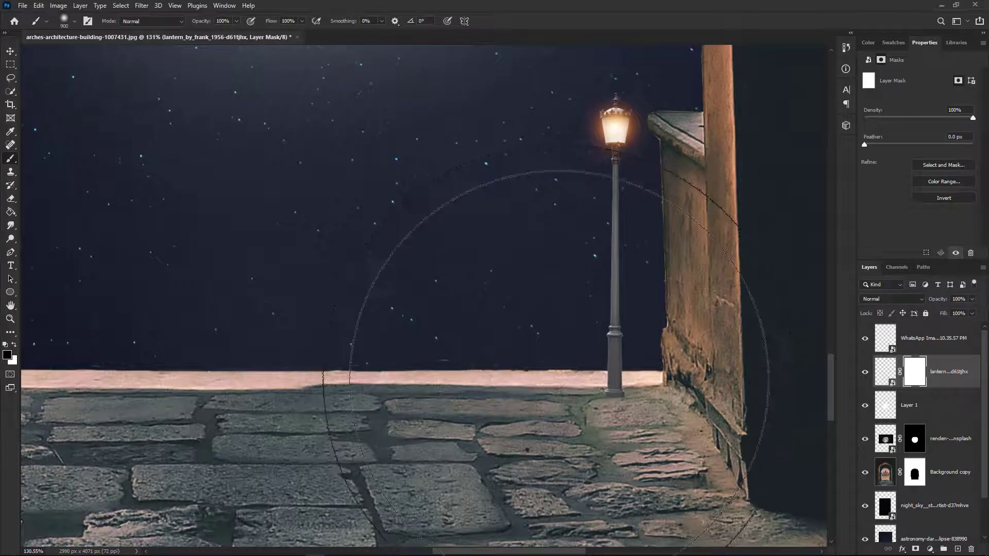
{"action": "key", "text": "bracketleft"}
{"action": "key", "text": "bracketleft"}
{"action": "key", "text": "bracketleft"}
{"action": "key", "text": "bracketleft"}
{"action": "key", "text": "bracketleft"}
{"action": "key", "text": "bracketleft"}
{"action": "key", "text": "bracketleft"}
{"action": "key", "text": "bracketleft"}
{"action": "key", "text": "bracketleft"}
{"action": "key", "text": "bracketleft"}
{"action": "key", "text": "bracketleft"}
{"action": "key", "text": "bracketleft"}
{"action": "key", "text": "bracketleft"}
{"action": "key", "text": "bracketleft"}
{"action": "key", "text": "bracketleft"}
{"action": "key", "text": "bracketleft"}
{"action": "key", "text": "bracketleft"}
{"action": "key", "text": "bracketleft"}
{"action": "scroll", "coordinate": [624, 410], "scroll_direction": "up", "scroll_amount": 4}
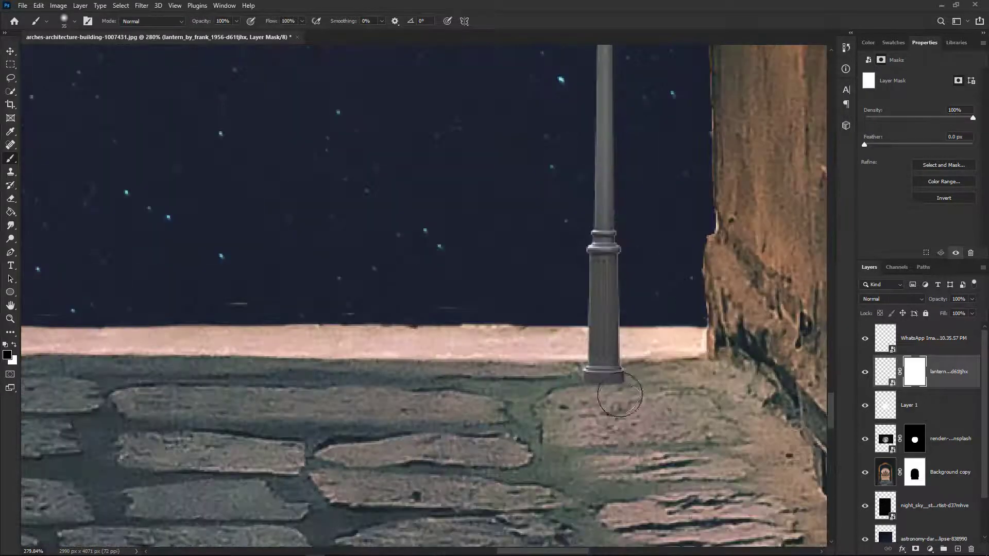
{"action": "scroll", "coordinate": [546, 418], "scroll_direction": "down", "scroll_amount": 5}
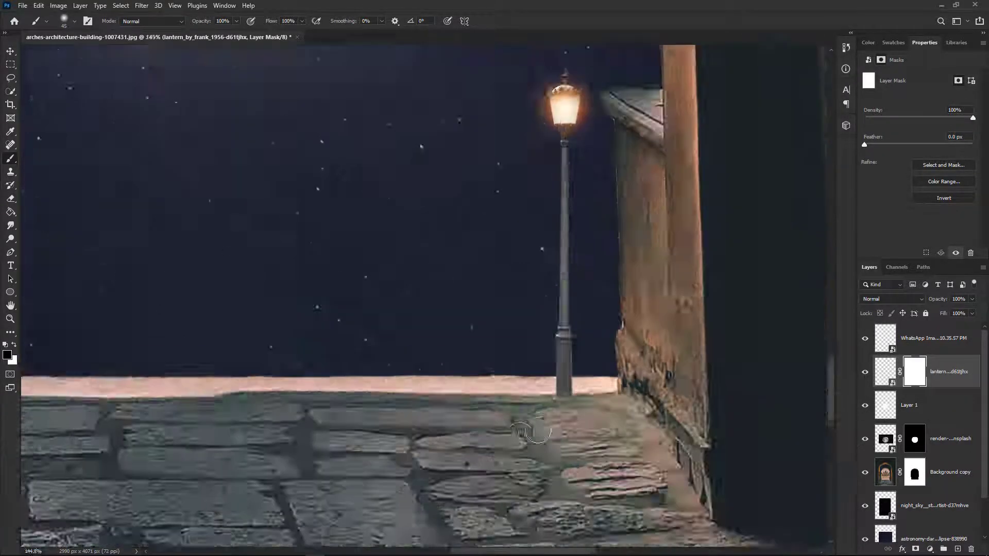
{"action": "scroll", "coordinate": [524, 428], "scroll_direction": "down", "scroll_amount": 1}
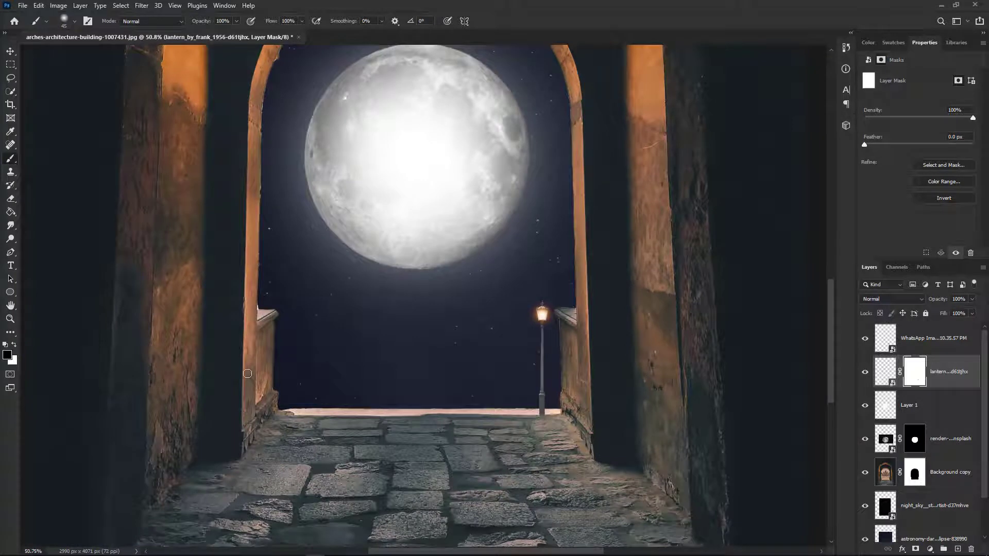
- Duplicate the lantern together with its glow and stand the copy beside the left-hand parapet
{"action": "left_click", "coordinate": [11, 52]}
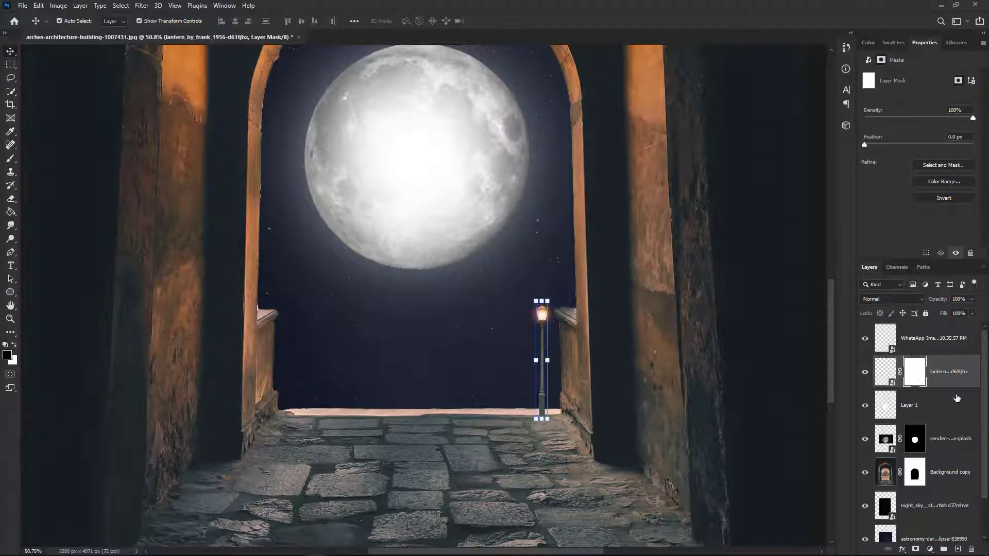
{"action": "left_click", "coordinate": [941, 341]}
{"action": "left_click_drag", "start_coordinate": [545, 319], "coordinate": [288, 321], "text": "alt"}
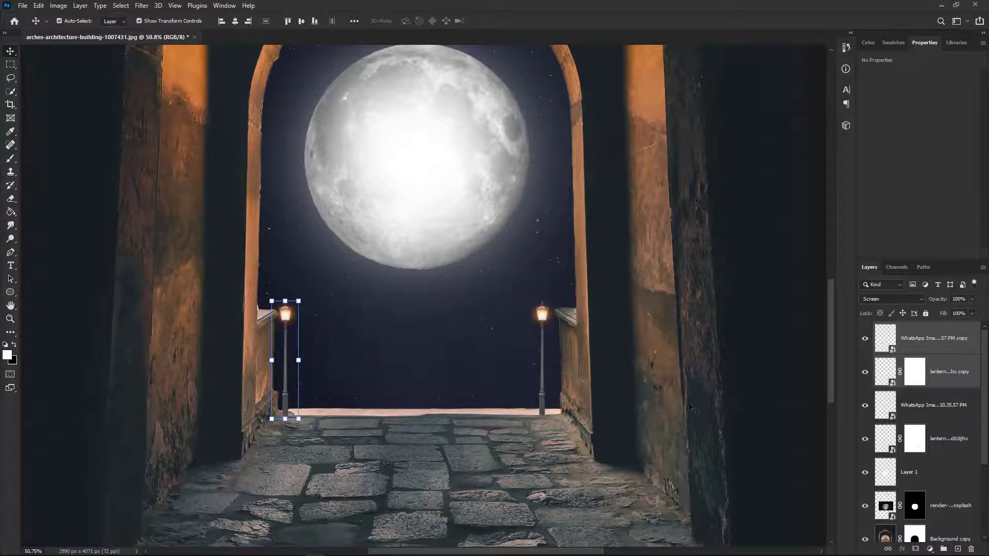
{"action": "left_click", "coordinate": [693, 408]}
{"action": "scroll", "coordinate": [693, 408], "scroll_direction": "down", "scroll_amount": 6}
{"action": "left_click", "coordinate": [598, 379]}
- Place the cut-out Model image of two women at 26.69% scale, standing on the paving below the moon
{"action": "key", "text": "alt+Tab"}
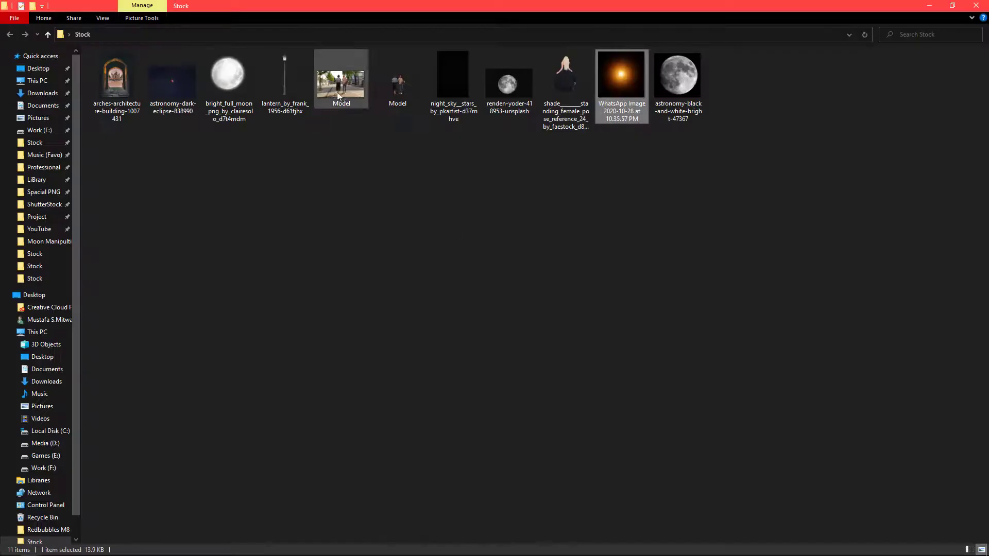
{"action": "left_click_drag", "start_coordinate": [393, 96], "coordinate": [472, 412]}
{"action": "key", "text": "alt+Tab"}
{"action": "left_click_drag", "start_coordinate": [419, 322], "coordinate": [431, 407]}
{"action": "left_click_drag", "start_coordinate": [573, 302], "coordinate": [363, 428]}
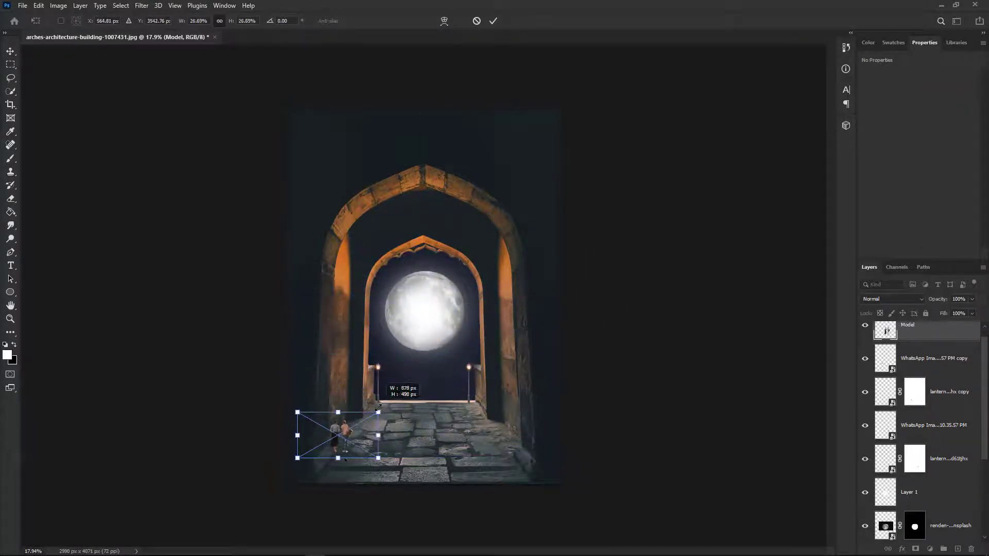
{"action": "scroll", "coordinate": [399, 352], "scroll_direction": "up", "scroll_amount": 3}
{"action": "left_click_drag", "start_coordinate": [302, 487], "coordinate": [445, 449]}
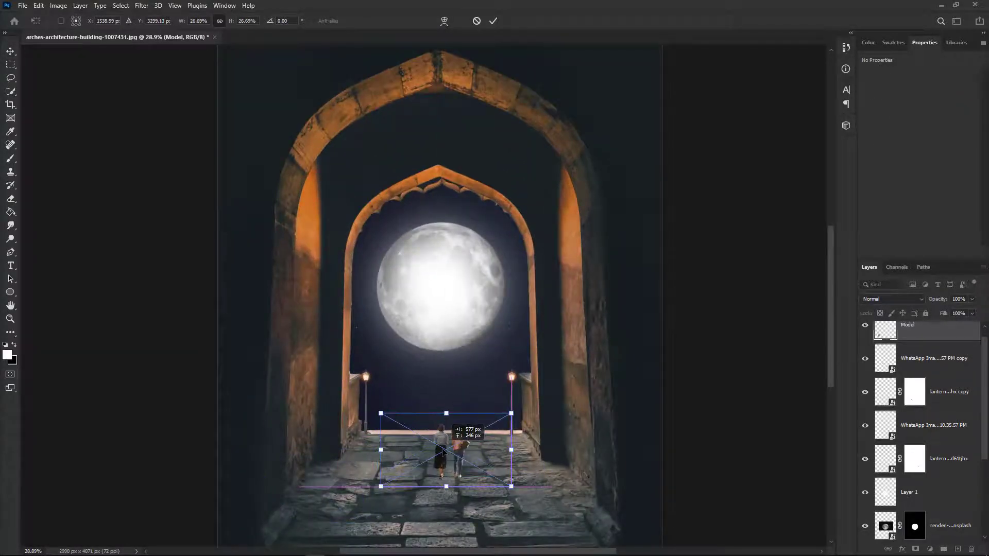
{"action": "scroll", "coordinate": [453, 448], "scroll_direction": "up", "scroll_amount": 4}
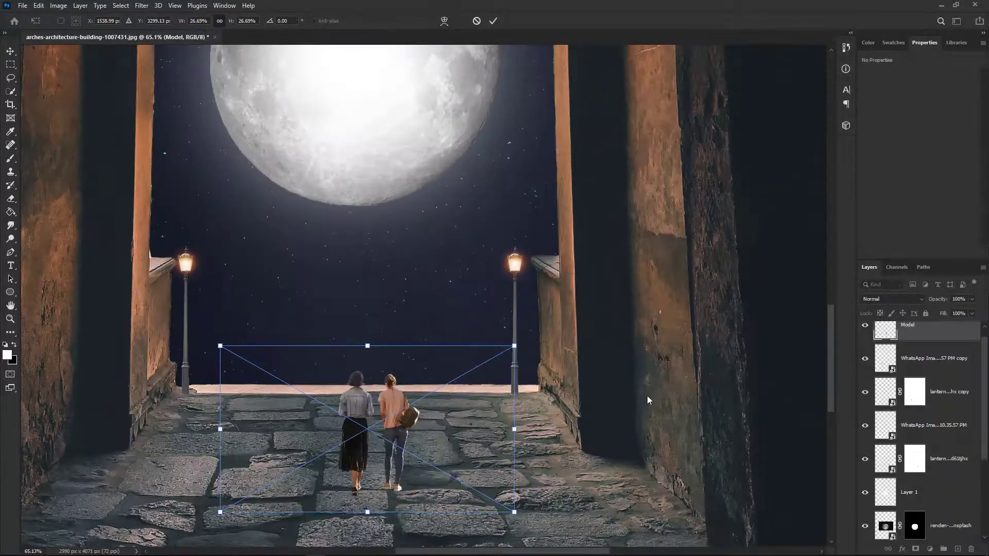
- Lasso the woman in the black skirt and add a layer mask that hides the other woman
{"action": "left_click", "coordinate": [10, 78]}
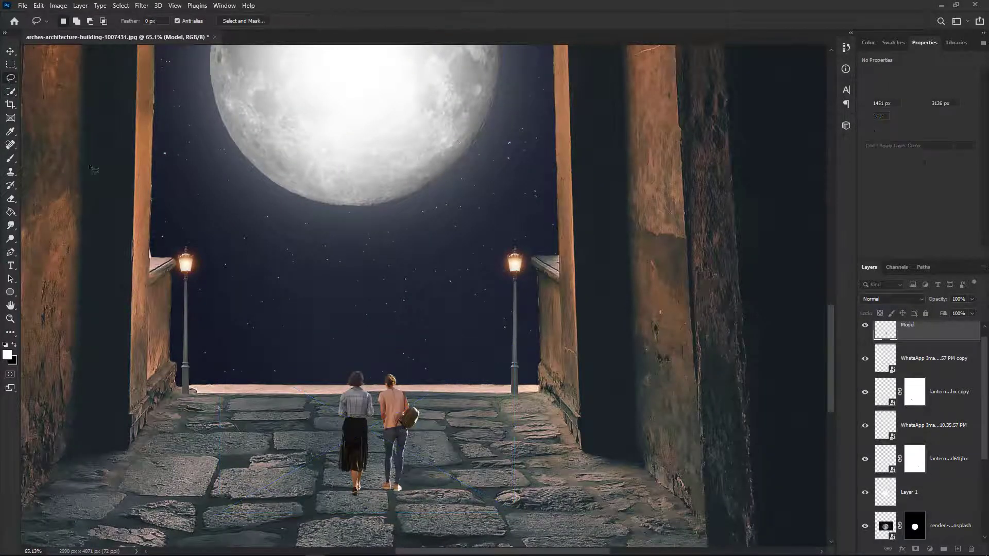
{"action": "scroll", "coordinate": [434, 458], "scroll_direction": "up", "scroll_amount": 2}
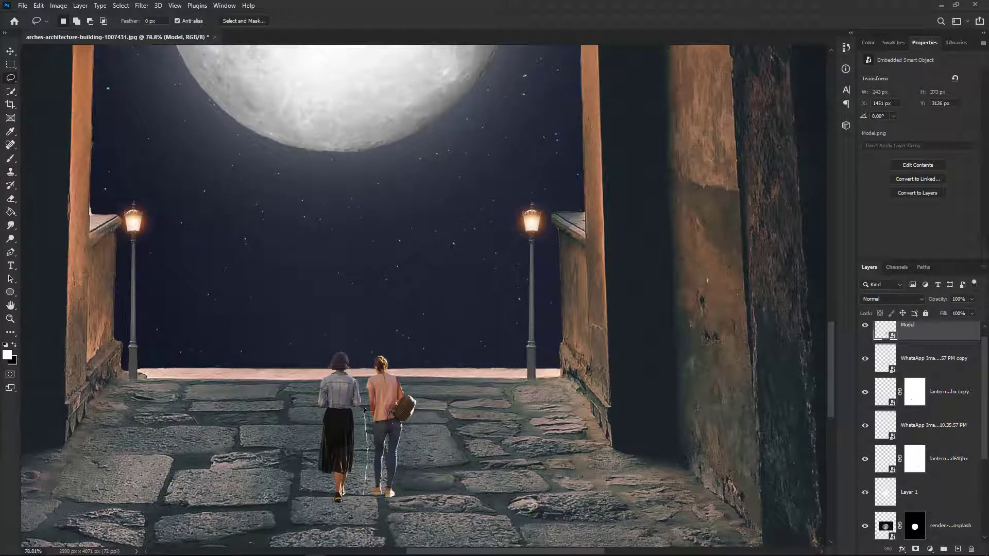
{"action": "mouse_move", "coordinate": [364, 347]}
{"action": "left_mouse_down"}
{"action": "mouse_move", "coordinate": [293, 444]}
{"action": "mouse_move", "coordinate": [320, 503]}
{"action": "mouse_move", "coordinate": [365, 494]}
{"action": "left_mouse_up"}
{"action": "left_click", "coordinate": [916, 549]}
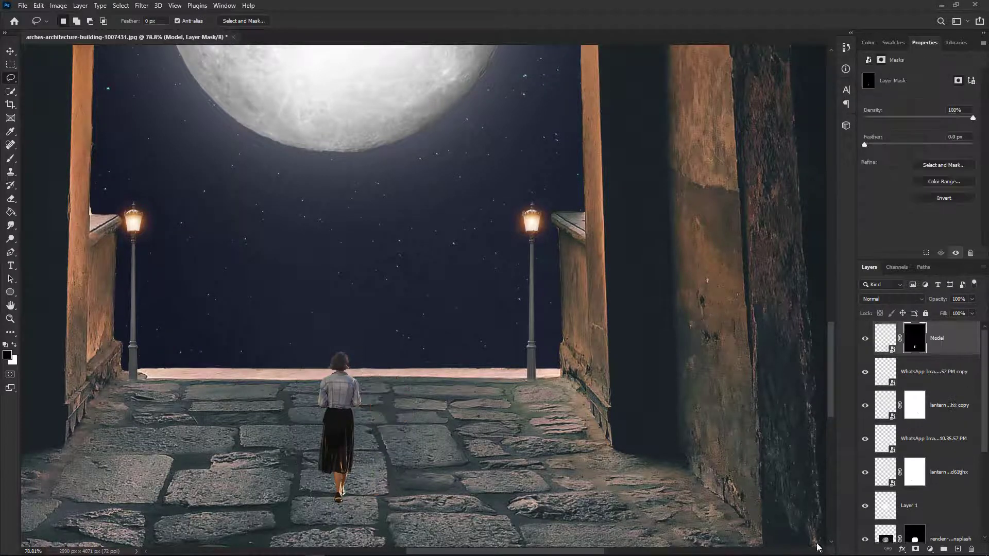
{"action": "key", "text": "v"}
- Duplicate the masked Model layer under the name "Model copy"
{"action": "scroll", "coordinate": [687, 422], "scroll_direction": "down", "scroll_amount": 5}
{"action": "right_click", "coordinate": [940, 338]}
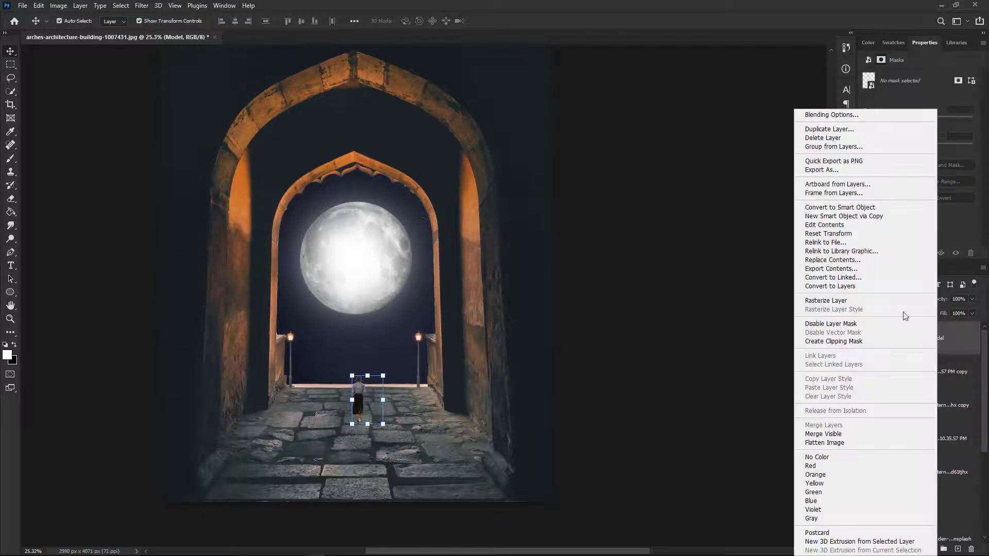
{"action": "left_click", "coordinate": [946, 345]}
{"action": "right_click", "coordinate": [946, 345]}
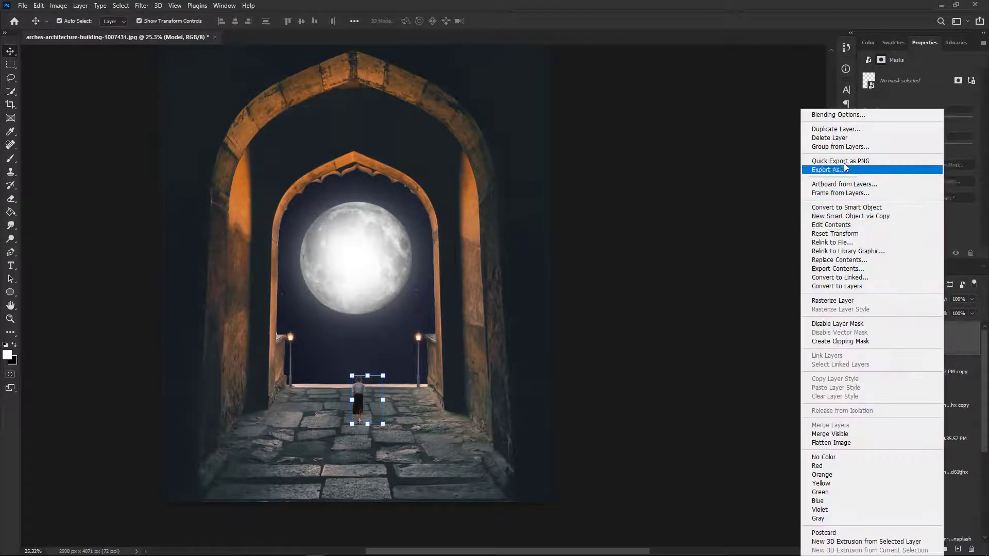
{"action": "left_click", "coordinate": [836, 129]}
{"action": "left_click", "coordinate": [579, 158]}
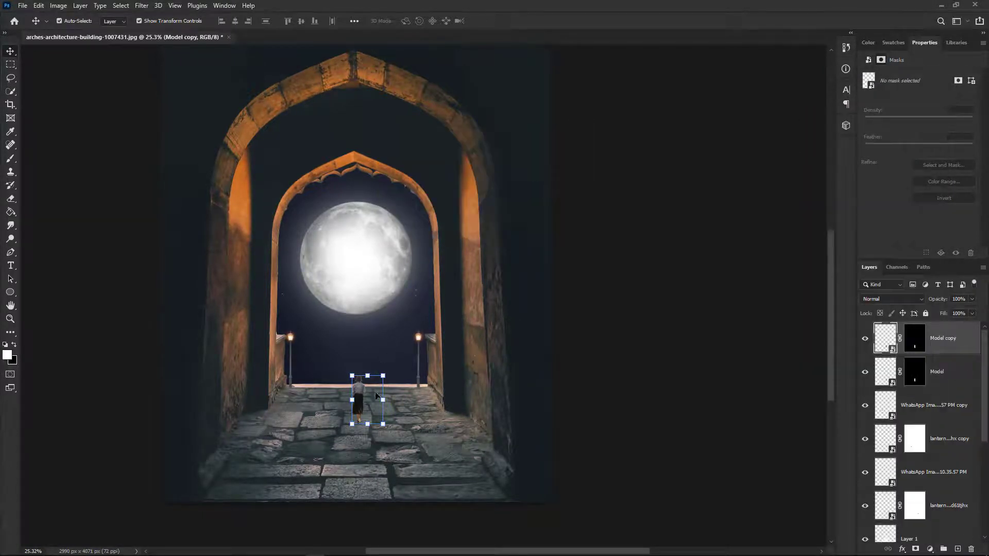
- Rotate the Model copy by 180° and position it upside down directly below the woman's feet
{"action": "right_click", "coordinate": [356, 400]}
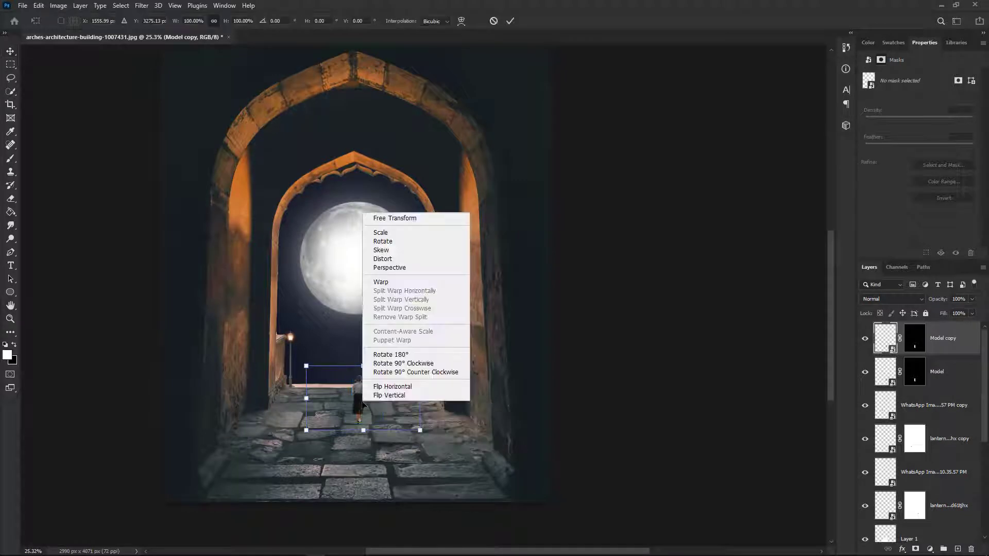
{"action": "left_click", "coordinate": [405, 362]}
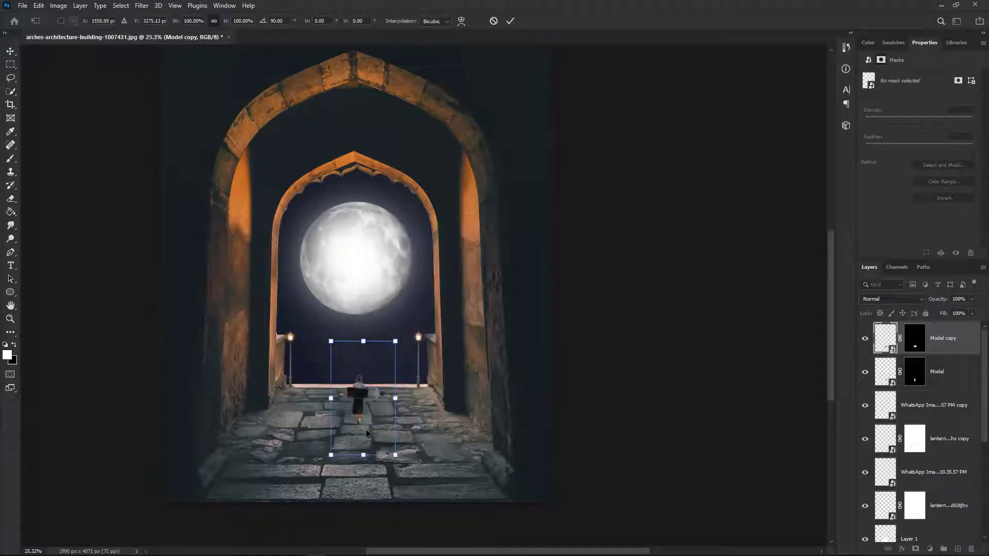
{"action": "right_click", "coordinate": [361, 401]}
{"action": "left_click", "coordinate": [407, 369]}
{"action": "left_click_drag", "start_coordinate": [370, 406], "coordinate": [361, 457]}
{"action": "key", "text": "Return"}
- Apply a Gaussian Blur to the upside-down Model copy to soften its edges
{"action": "left_click", "coordinate": [141, 5]}
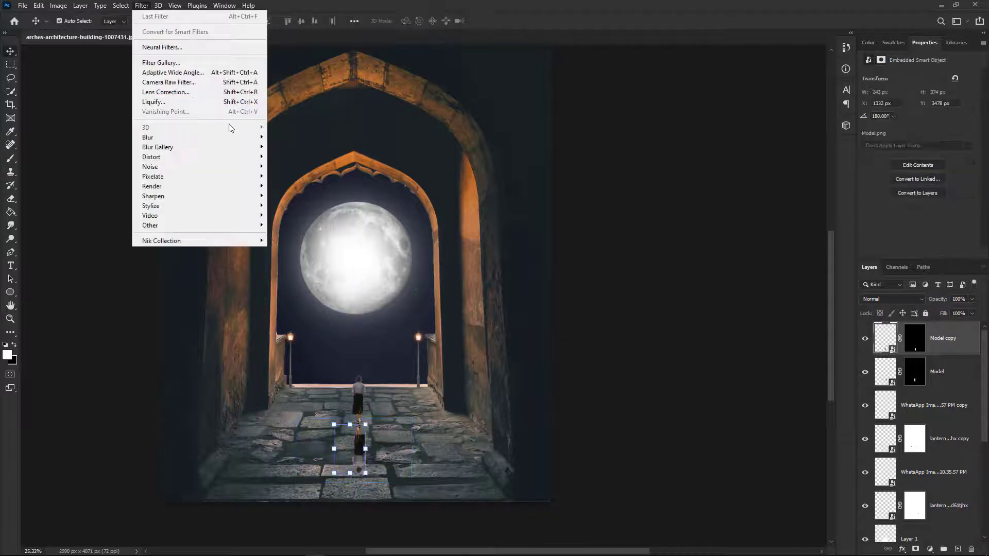
{"action": "mouse_move", "coordinate": [160, 132]}
{"action": "left_click", "coordinate": [295, 178]}
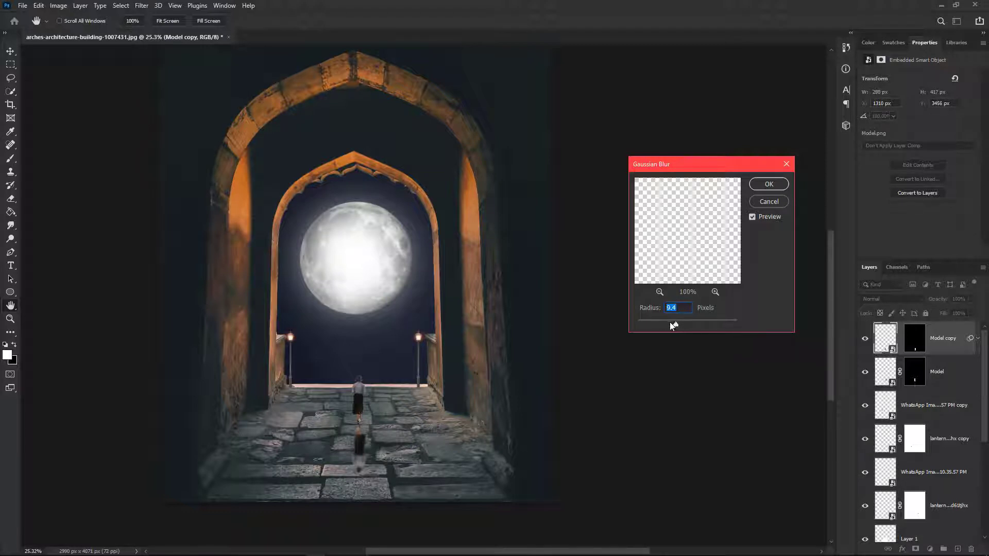
{"action": "left_click", "coordinate": [774, 184]}
- Add a black Color Overlay layer style to Model copy to turn the flipped woman into a dark shadow
{"action": "double_click", "coordinate": [956, 354]}
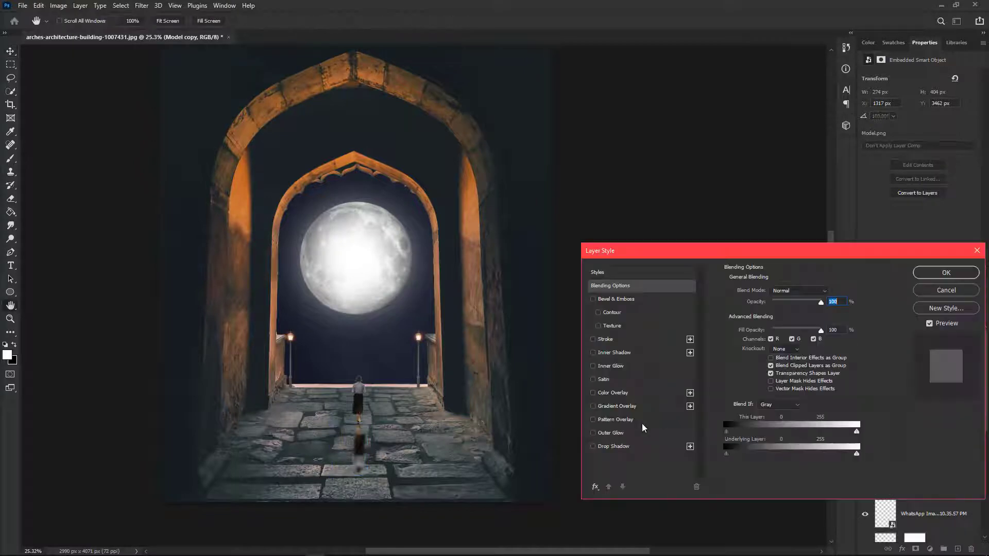
{"action": "left_click", "coordinate": [620, 393]}
{"action": "left_click", "coordinate": [830, 292]}
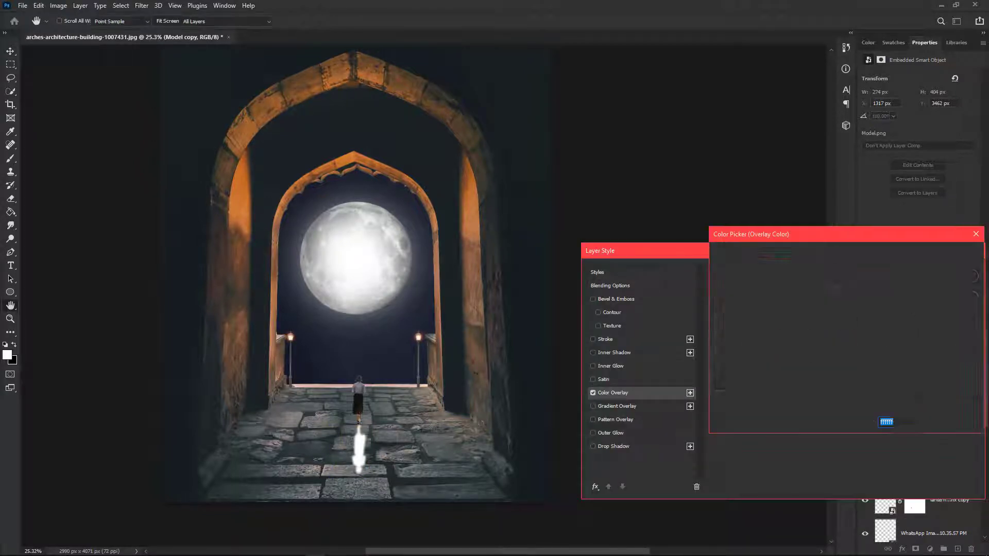
{"action": "left_click", "coordinate": [837, 390]}
{"action": "left_click", "coordinate": [956, 255]}
{"action": "left_click", "coordinate": [933, 275]}
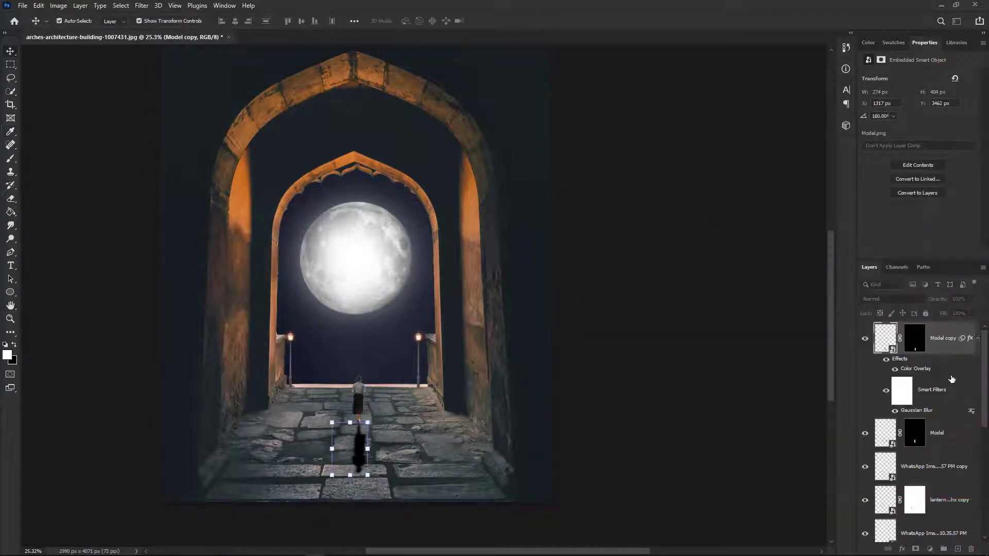
- Reduce the opacity of the Model copy shadow layer to 40%
{"action": "left_click", "coordinate": [972, 299]}
{"action": "left_click", "coordinate": [950, 310]}
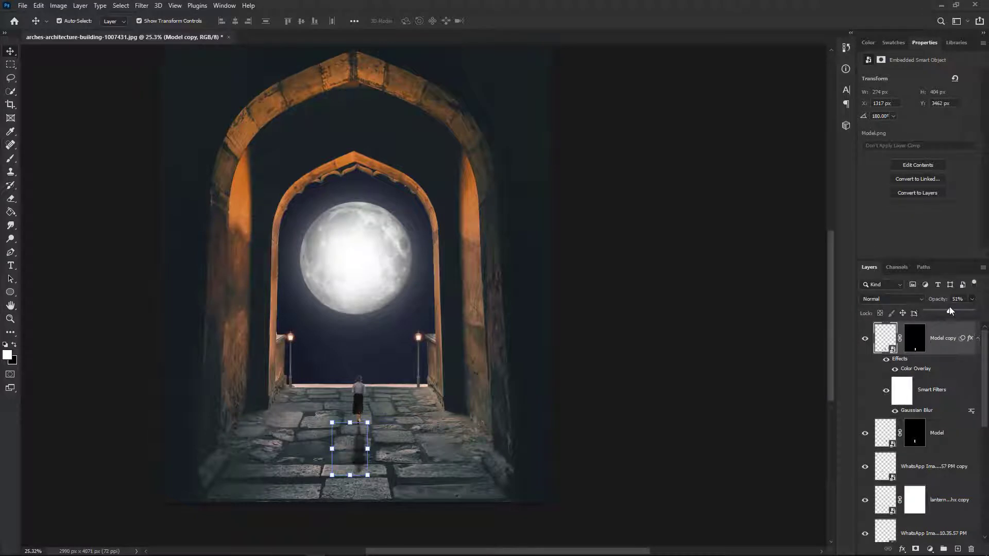
{"action": "left_click", "coordinate": [936, 302]}
{"action": "type", "text": "40"}
{"action": "left_click", "coordinate": [658, 409]}
- Stamp all visible layers into a new merged layer above Model copy
{"action": "left_click_drag", "start_coordinate": [378, 412], "coordinate": [449, 458]}
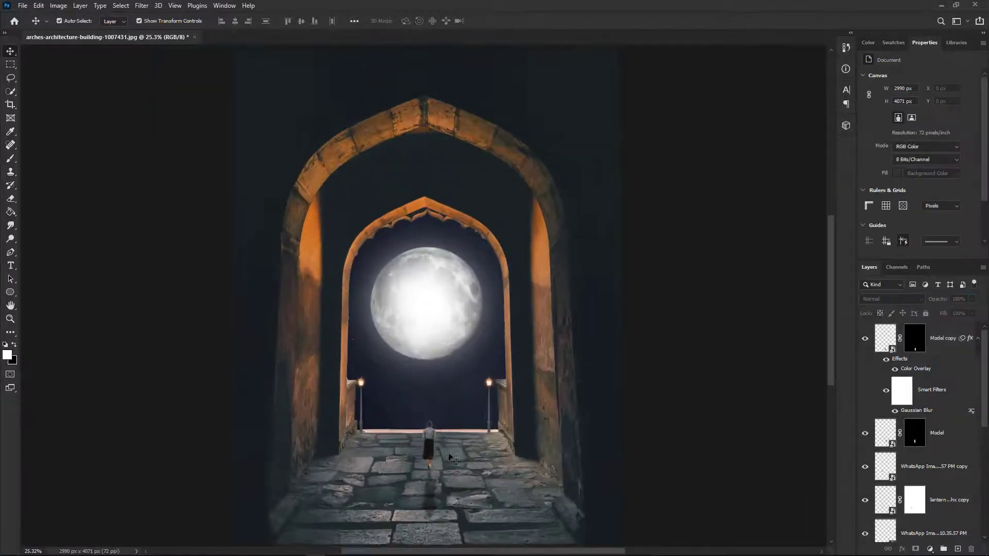
{"action": "scroll", "coordinate": [493, 468], "scroll_direction": "up", "scroll_amount": 3}
{"action": "scroll", "coordinate": [444, 417], "scroll_direction": "down", "scroll_amount": 3}
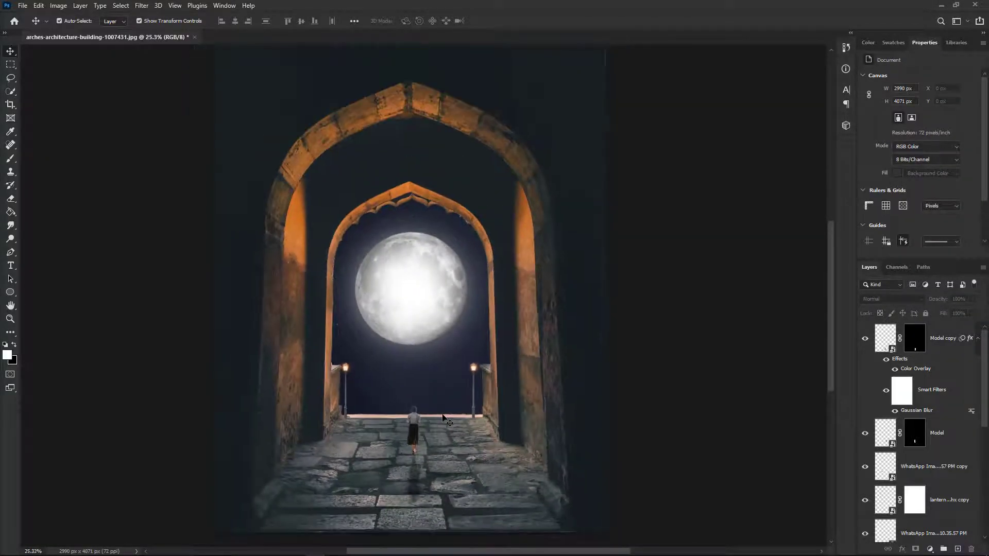
{"action": "left_click", "coordinate": [946, 345]}
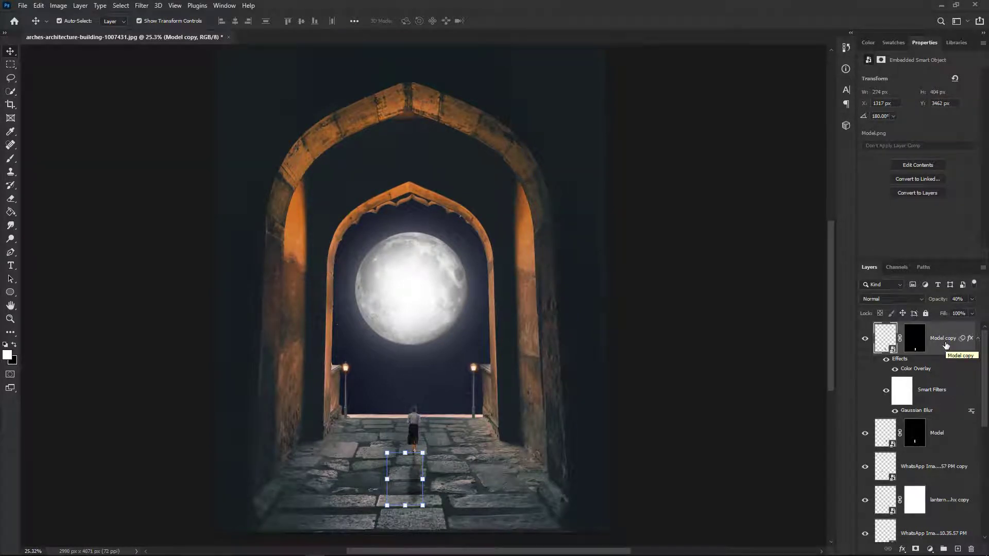
{"action": "key", "text": "ctrl"}
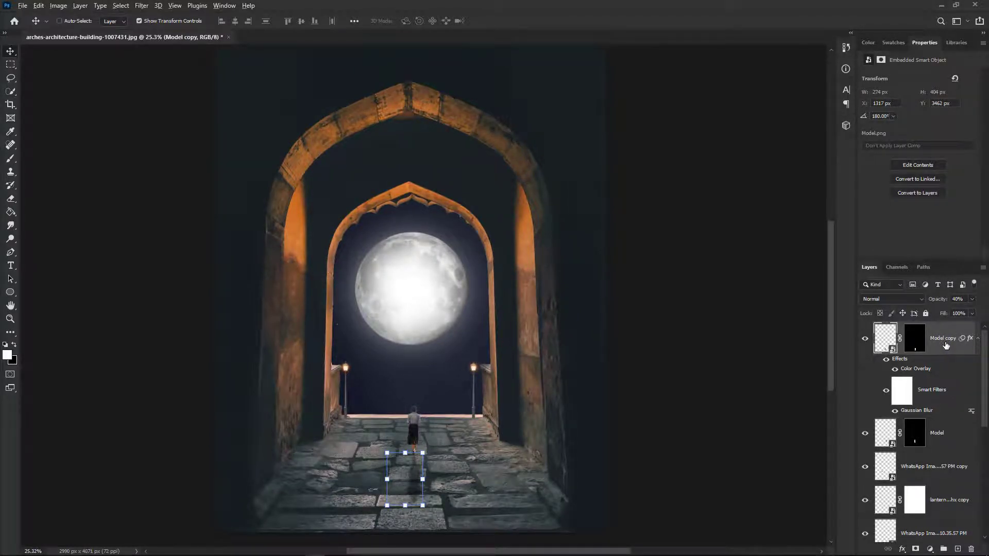
{"action": "key", "text": "ctrl+alt+shift+e"}
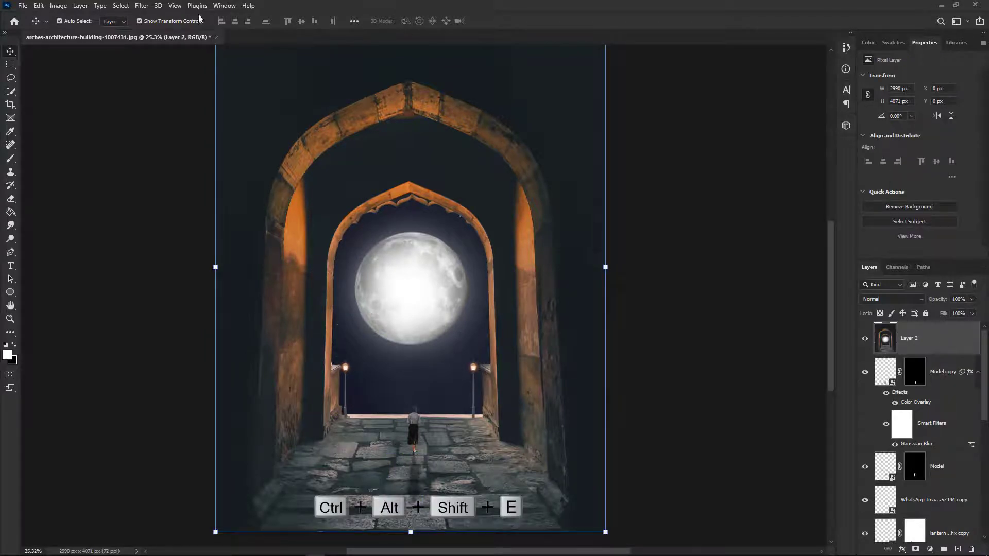
- Start a Camera Raw Filter on the merged layer with temperature -2, tint +14, exposure -1.05 and highlights +41
{"action": "left_click", "coordinate": [141, 6]}
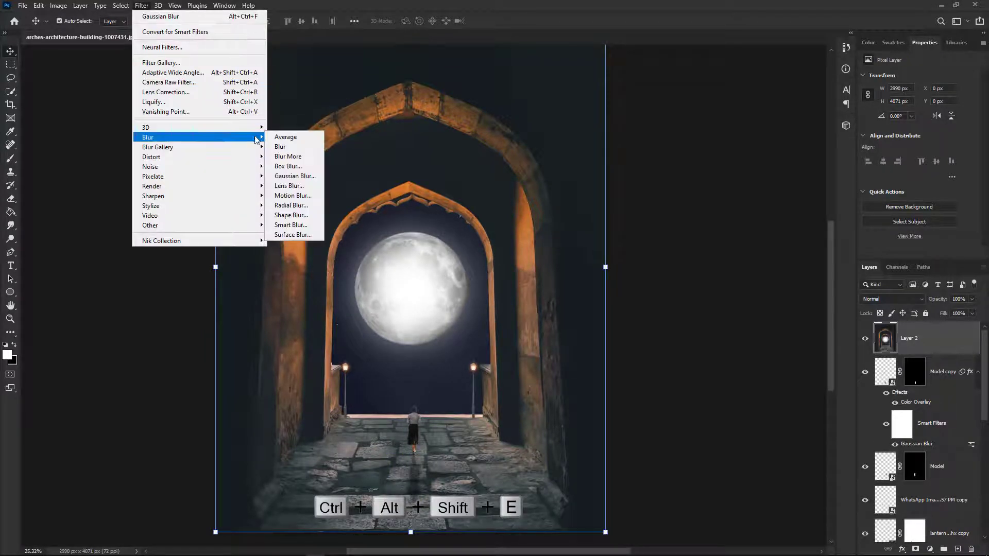
{"action": "left_click", "coordinate": [229, 84]}
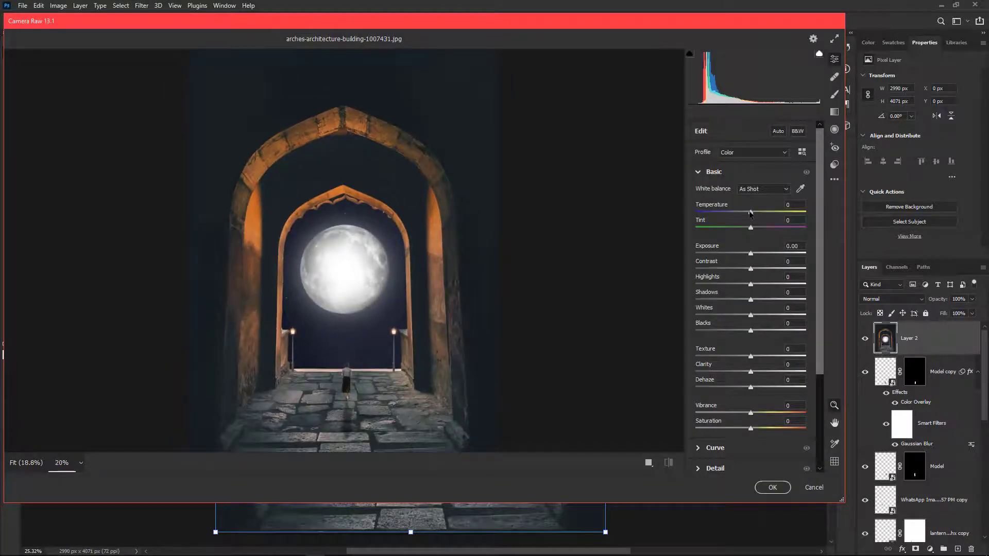
{"action": "left_click_drag", "start_coordinate": [750, 213], "coordinate": [774, 289]}
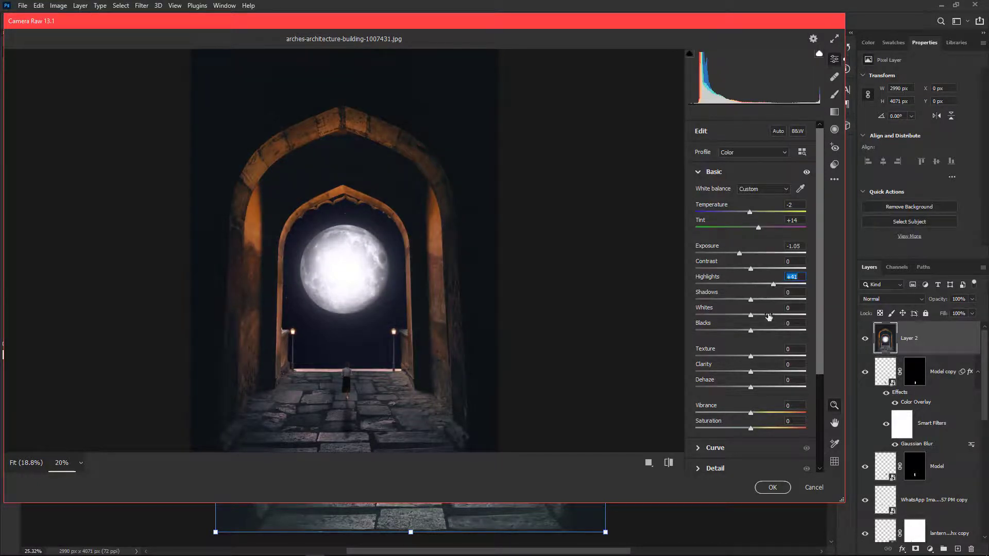
- Raise the texture and vibrance of the merged image and apply the Camera Raw adjustments
{"action": "left_click_drag", "start_coordinate": [738, 357], "coordinate": [762, 356]}
{"action": "left_click_drag", "start_coordinate": [751, 413], "coordinate": [769, 417]}
{"action": "left_click", "coordinate": [772, 488]}
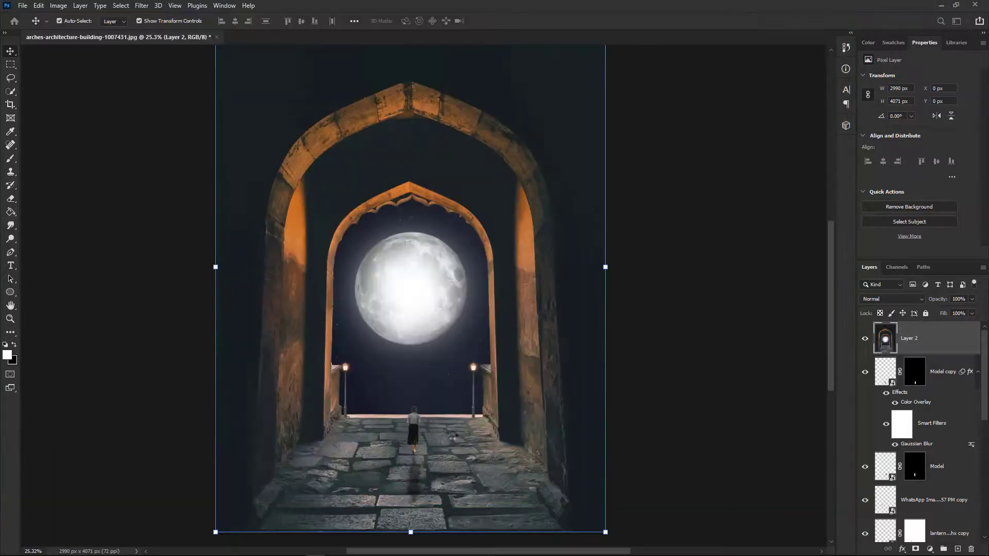
{"action": "scroll", "coordinate": [453, 436], "scroll_direction": "down", "scroll_amount": 1}
{"action": "scroll", "coordinate": [454, 433], "scroll_direction": "up", "scroll_amount": 2}
{"action": "scroll", "coordinate": [453, 433], "scroll_direction": "down", "scroll_amount": 5}
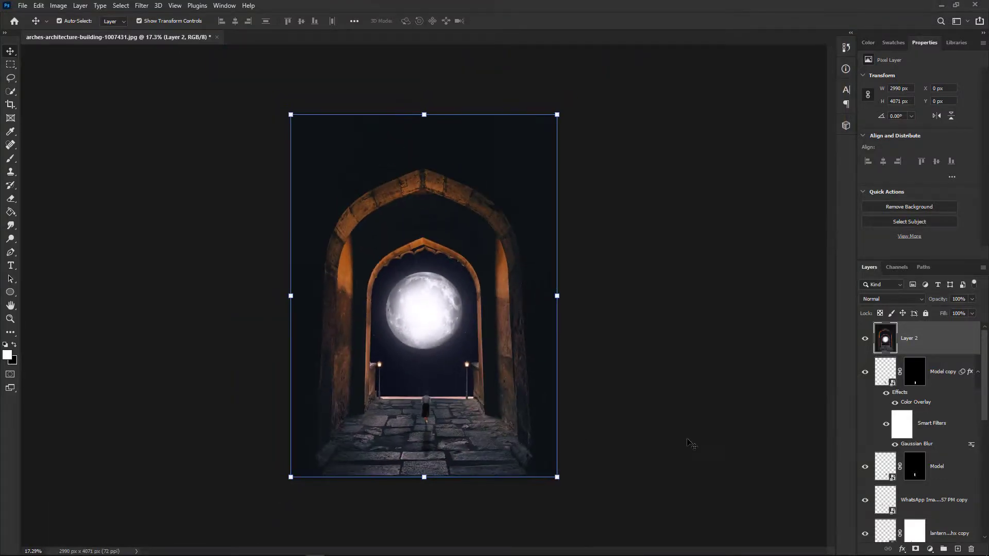